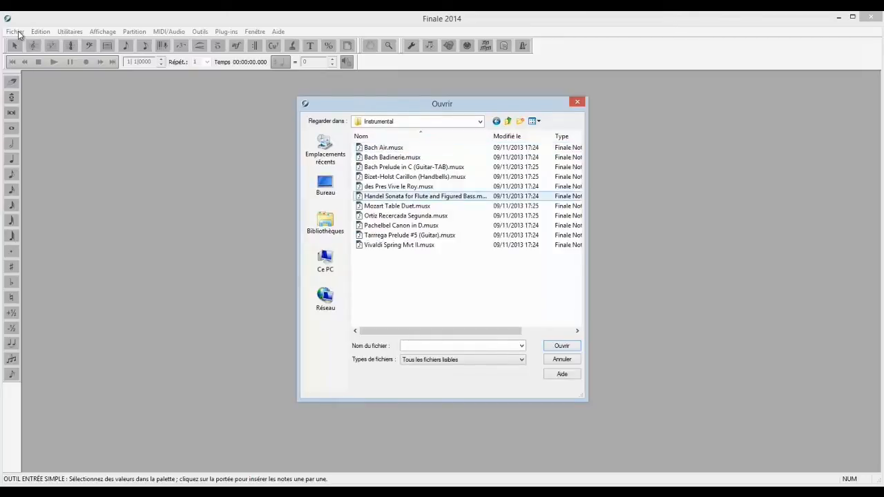
Step: Open Vivaldi Spring Mvt II.musx and check the score's instrument list in the Score Manager
{"action": "double_click", "coordinate": [399, 246]}
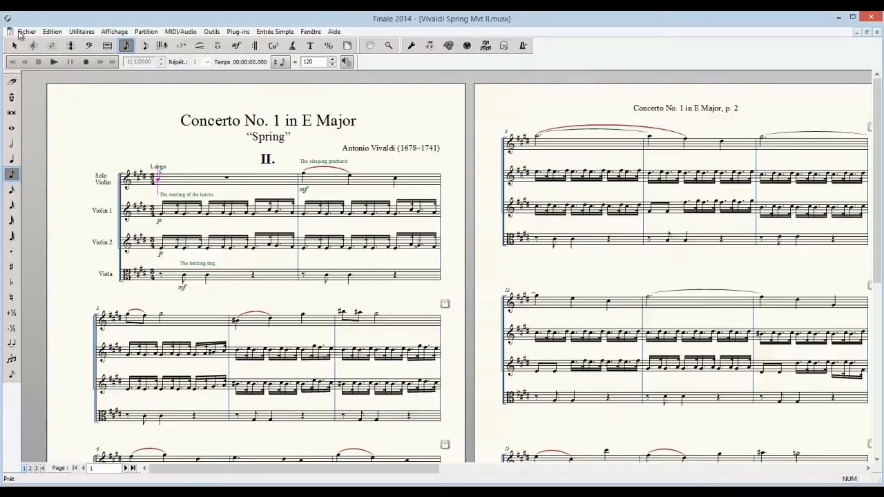
{"action": "left_click", "coordinate": [311, 32]}
{"action": "left_click", "coordinate": [309, 43]}
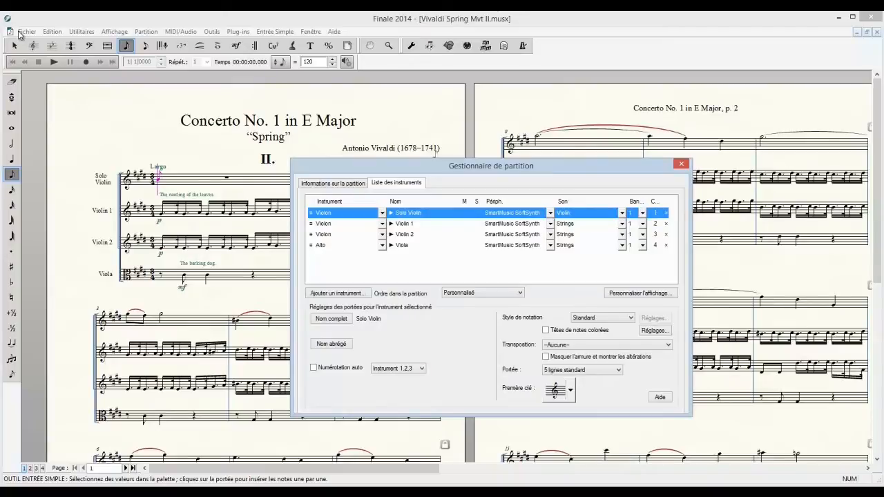
{"action": "key", "text": "Escape"}
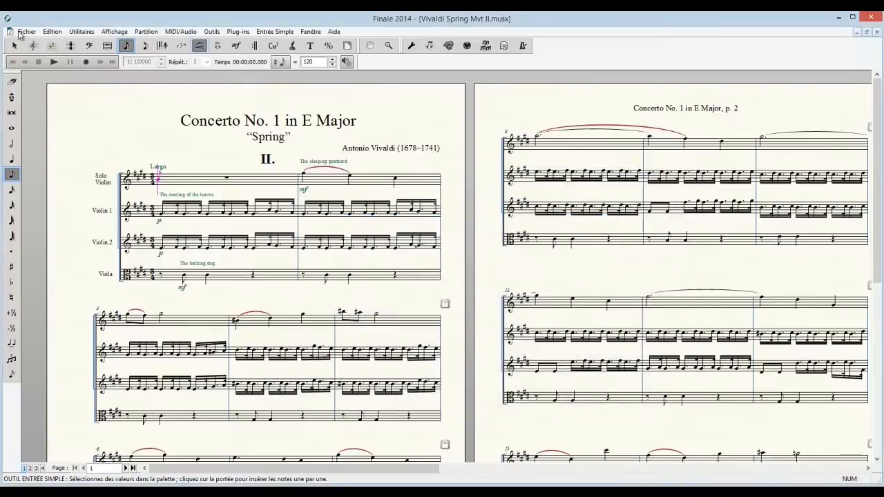
Step: Review the audio device configuration, including the audio driver and output source, and accept it as it is
{"action": "key", "text": "alt+m"}
{"action": "key", "text": "Left"}
{"action": "key", "text": "Left"}
{"action": "key", "text": "Right"}
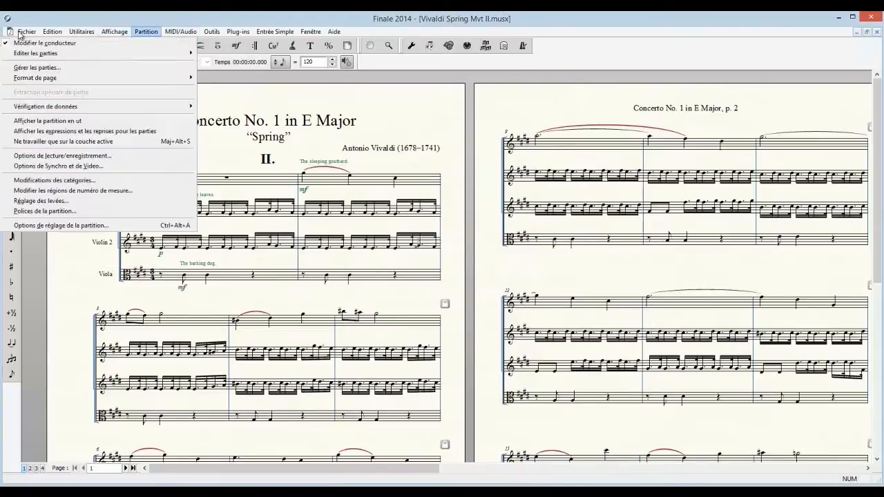
{"action": "key", "text": "Right"}
{"action": "key", "text": "Down"}
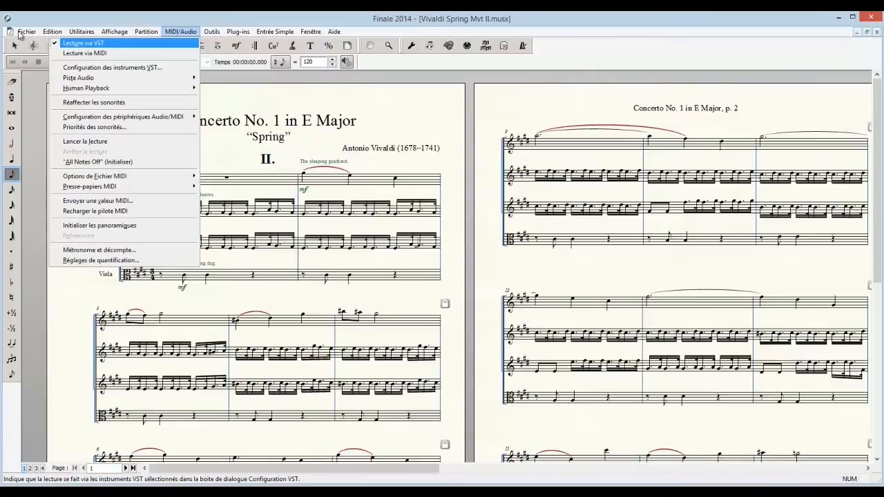
{"action": "key", "text": "Down"}
{"action": "key", "text": "Down"}
{"action": "key", "text": "Down"}
{"action": "key", "text": "Down"}
{"action": "key", "text": "Down"}
{"action": "key", "text": "Down"}
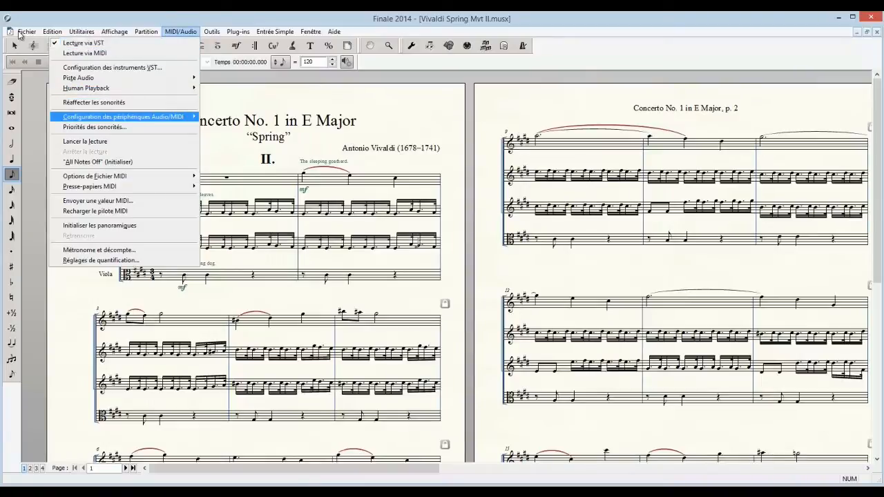
{"action": "key", "text": "Right"}
{"action": "key", "text": "Down"}
{"action": "key", "text": "Return"}
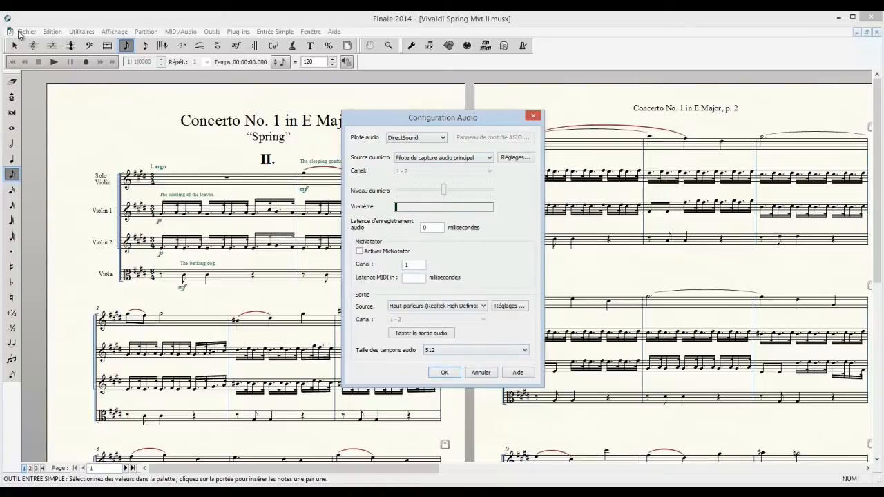
{"action": "key", "text": "Return"}
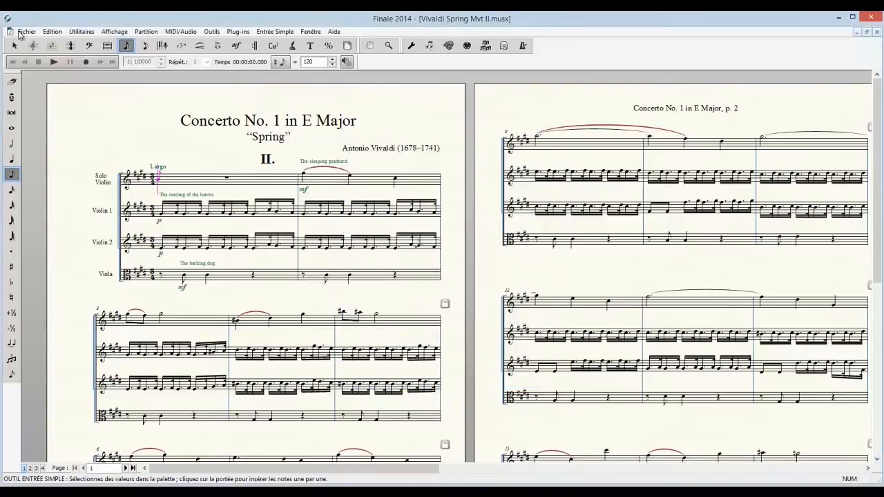
Step: Examine the folders registered for VST plug-ins, highlighting the Finale 2014 VST Support folder
{"action": "left_click", "coordinate": [181, 32]}
{"action": "mouse_move", "coordinate": [152, 116]}
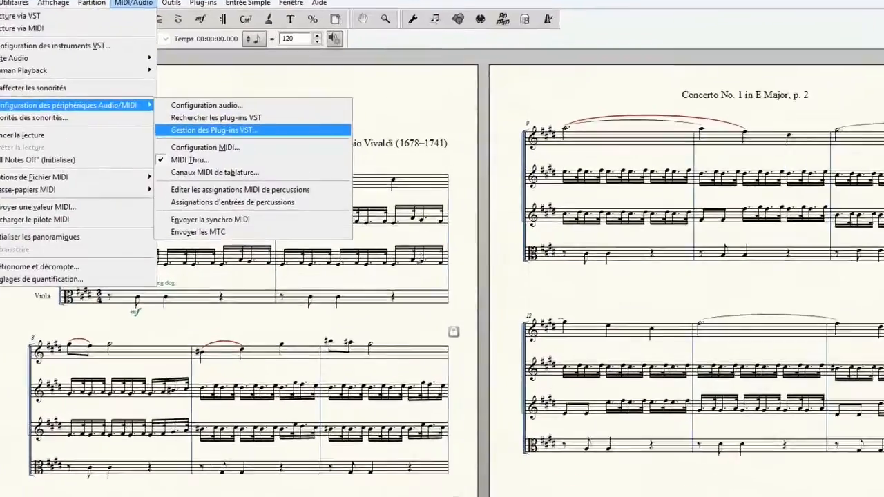
{"action": "left_click", "coordinate": [247, 137]}
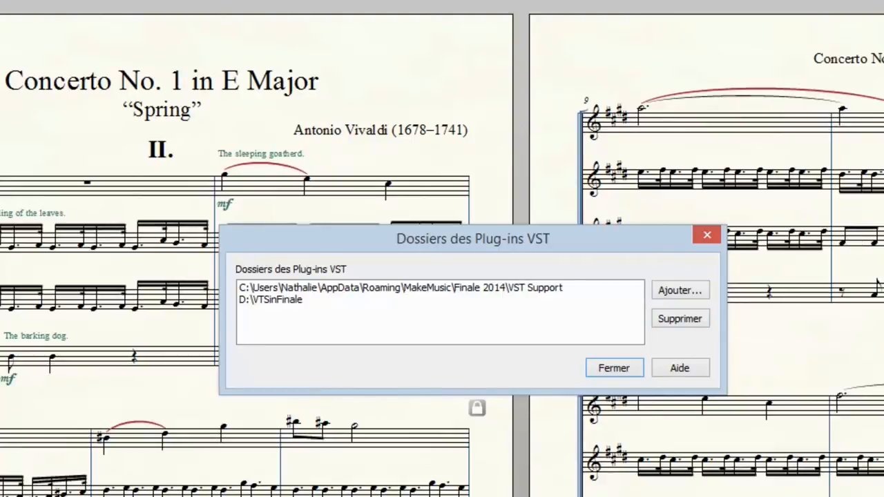
{"action": "left_click", "coordinate": [400, 288]}
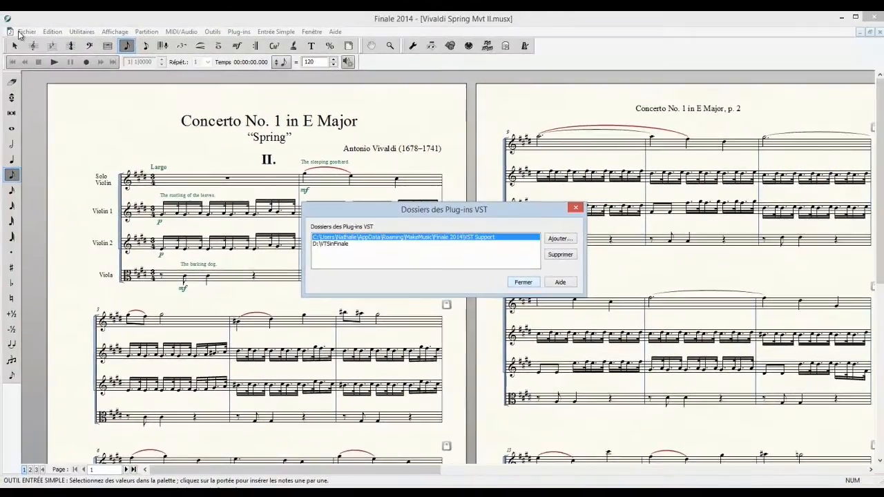
{"action": "key", "text": "Return"}
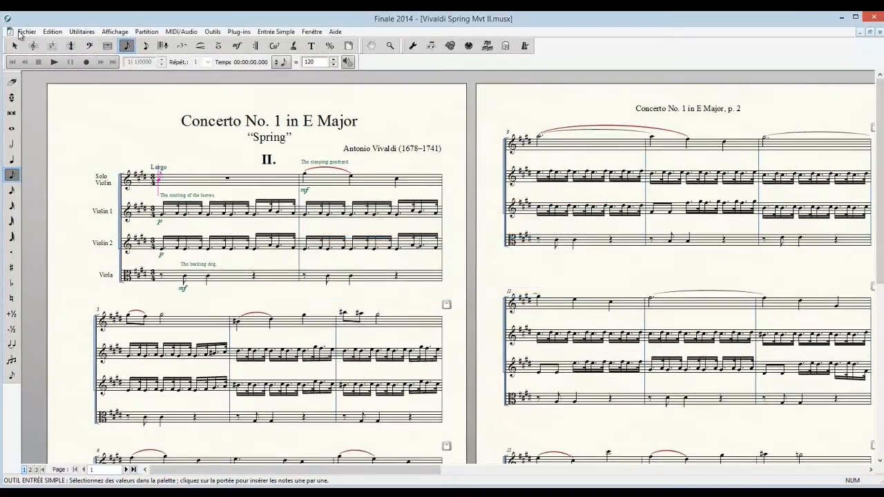
Step: Assign ARIA Player as the VST instrument for Bank 1 (channels 1-16)
{"action": "key", "text": "alt+m"}
{"action": "key", "text": "Down"}
{"action": "key", "text": "Down"}
{"action": "key", "text": "Down"}
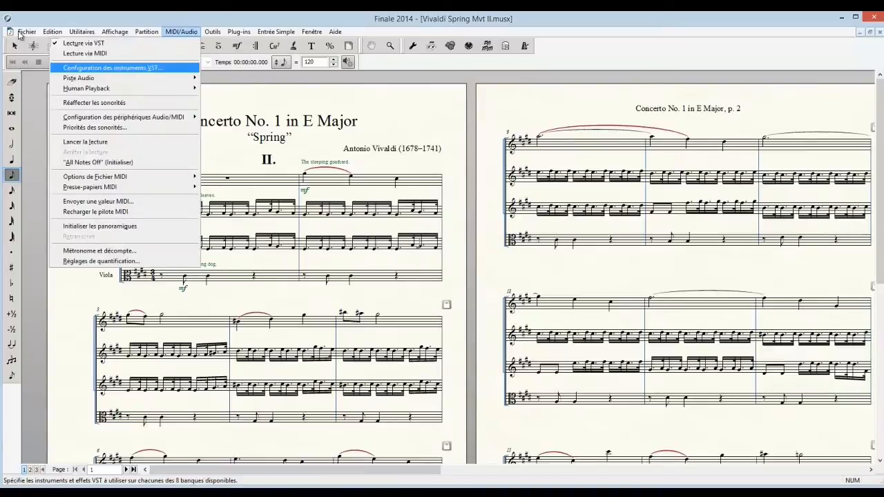
{"action": "key", "text": "Return"}
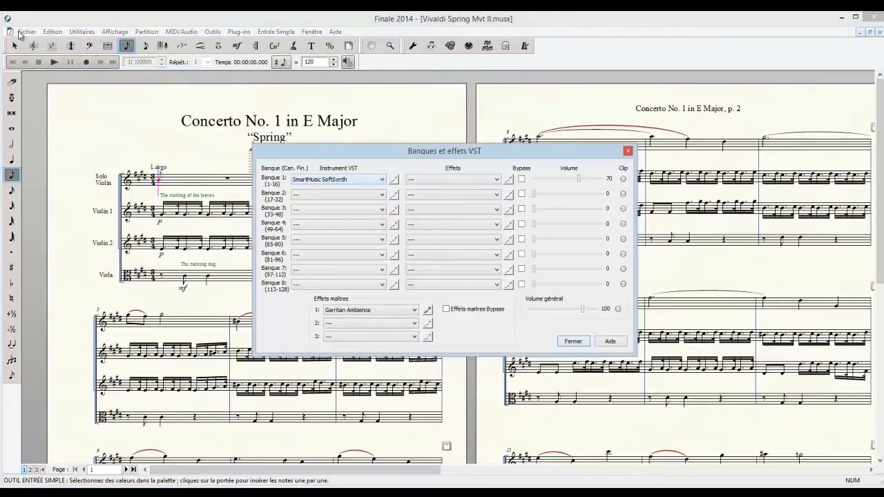
{"action": "key", "text": "alt+Down"}
{"action": "key", "text": "Up"}
{"action": "key", "text": "Up"}
{"action": "key", "text": "Up"}
{"action": "key", "text": "Down"}
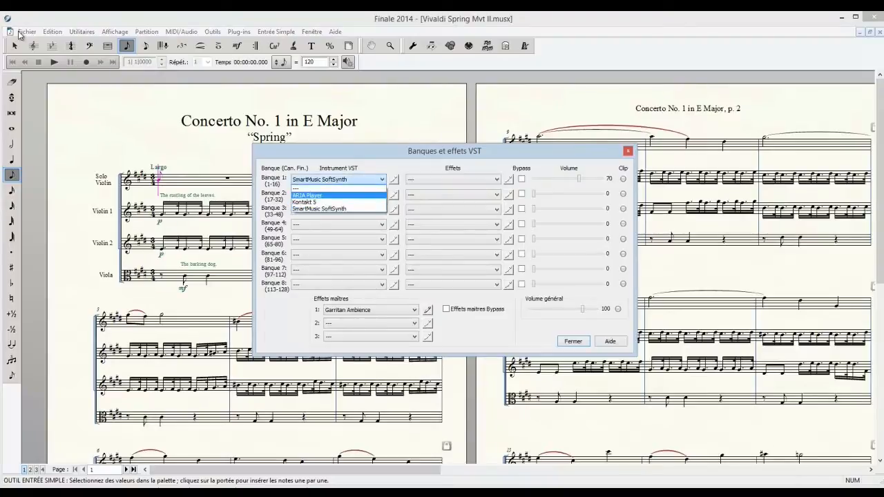
{"action": "key", "text": "Return"}
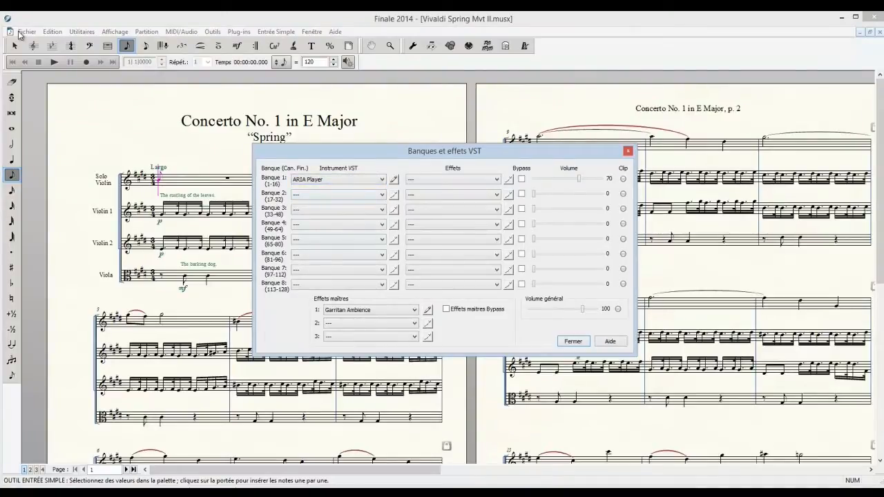
{"action": "key", "text": "Return"}
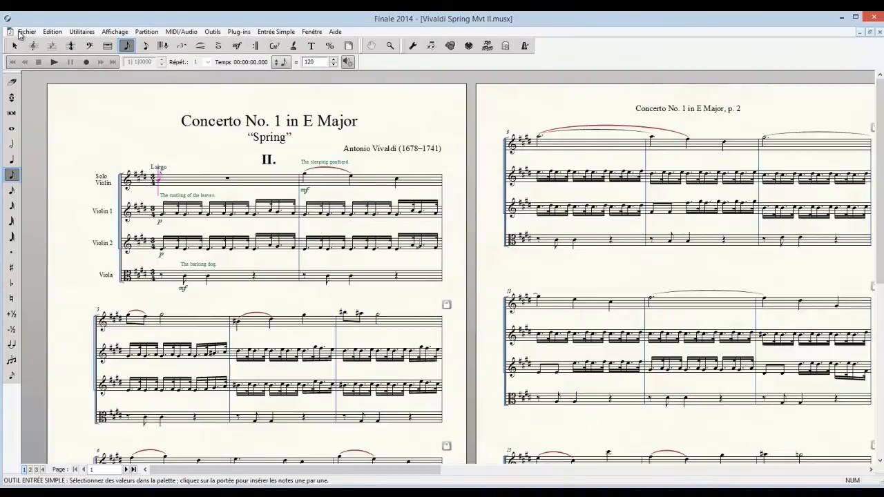
Step: Display the Score Manager and move it away from the first page of the score
{"action": "left_click", "coordinate": [312, 32]}
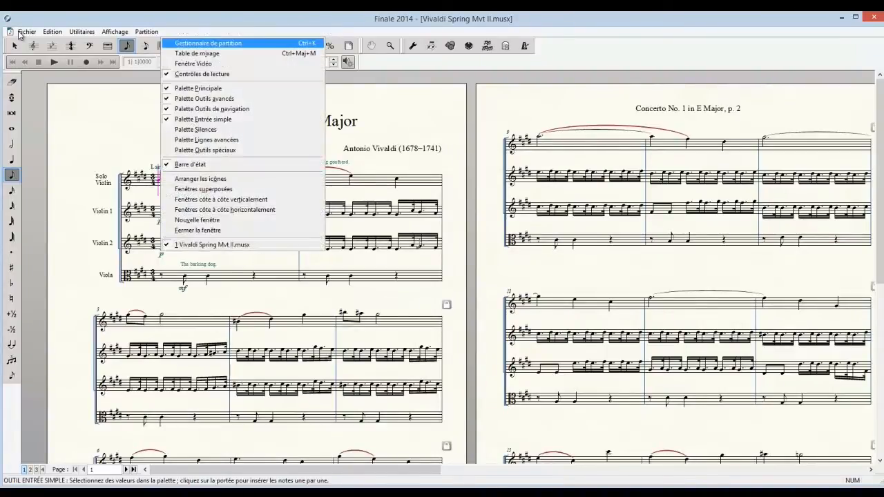
{"action": "left_click", "coordinate": [292, 43]}
{"action": "mouse_move", "coordinate": [493, 165]}
{"action": "left_mouse_down"}
{"action": "mouse_move", "coordinate": [626, 72]}
{"action": "mouse_move", "coordinate": [645, 71]}
{"action": "left_mouse_up"}
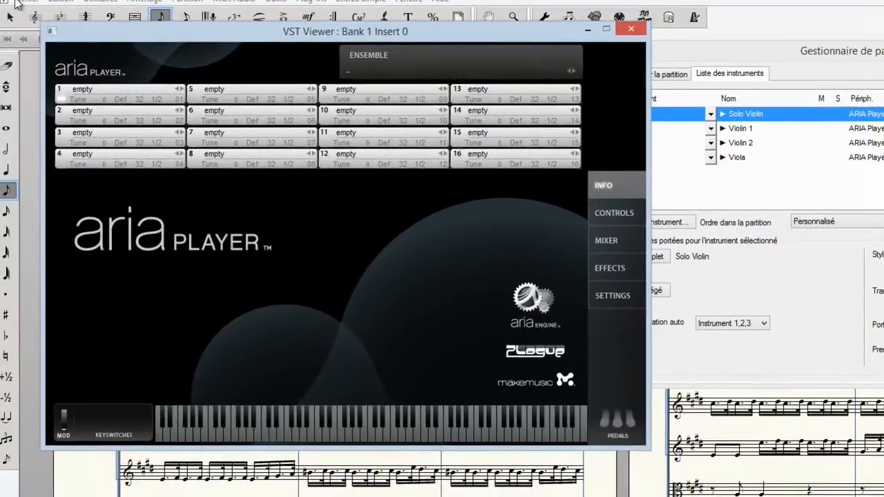
Step: Dismiss the ARIA Player viewer and play back the opening of the score to test the sound
{"action": "left_click", "coordinate": [631, 29]}
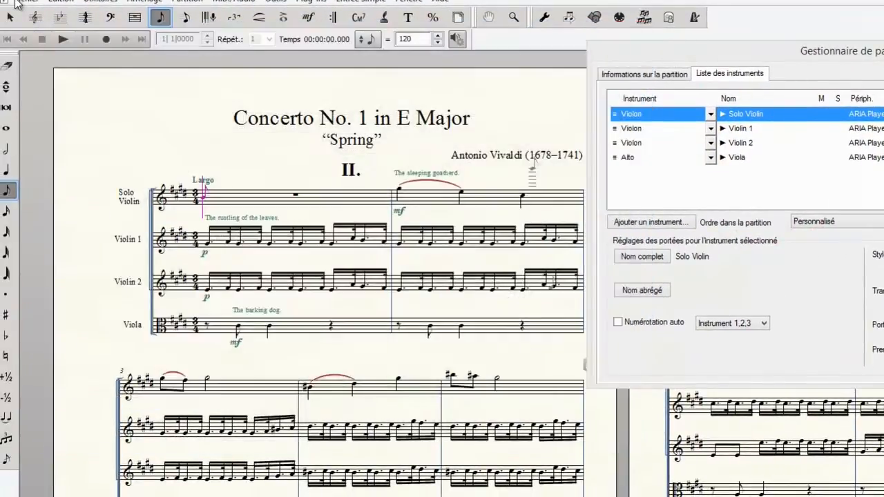
{"action": "left_click", "coordinate": [63, 39]}
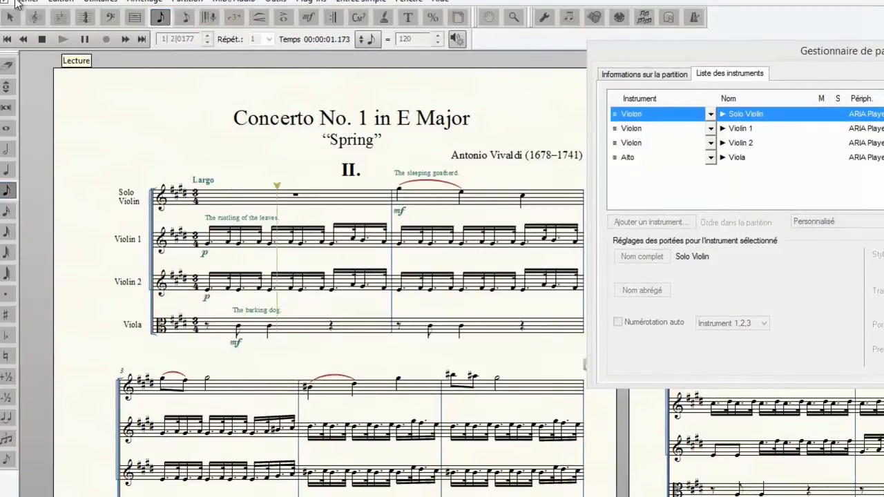
{"action": "key", "text": "space"}
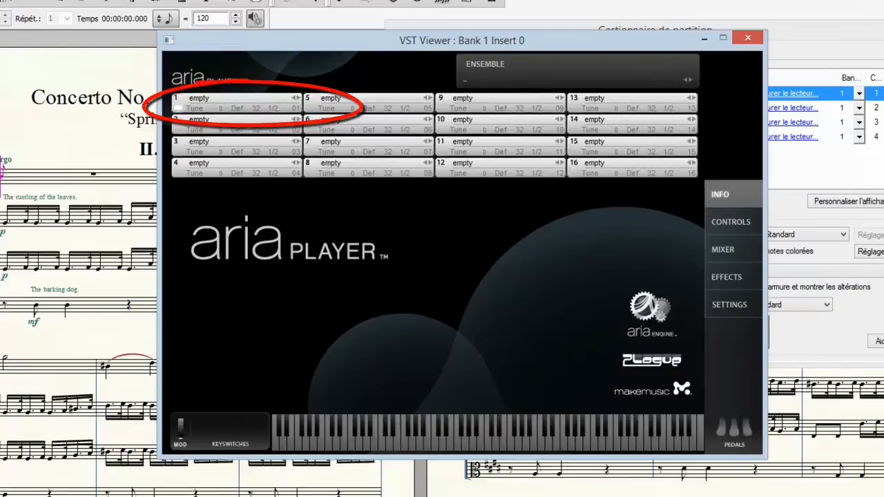
Step: Load Violin Plr1 from the Finale Default Bank's Solo Strings into ARIA Player slot 1
{"action": "left_click", "coordinate": [201, 100]}
{"action": "mouse_move", "coordinate": [258, 157]}
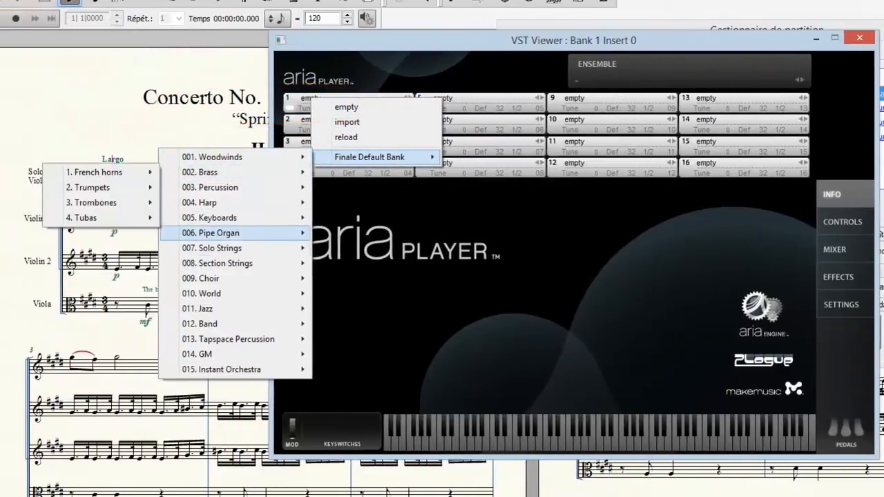
{"action": "mouse_move", "coordinate": [211, 248]}
{"action": "mouse_move", "coordinate": [97, 248]}
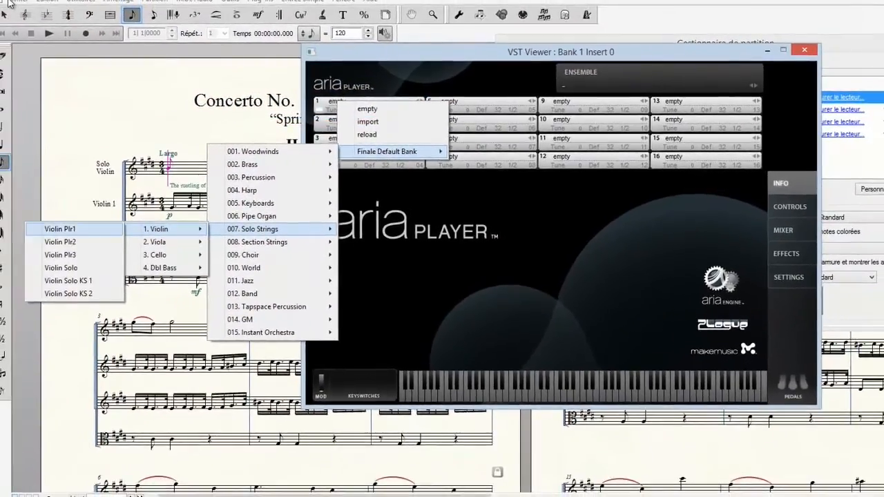
{"action": "left_click", "coordinate": [60, 229]}
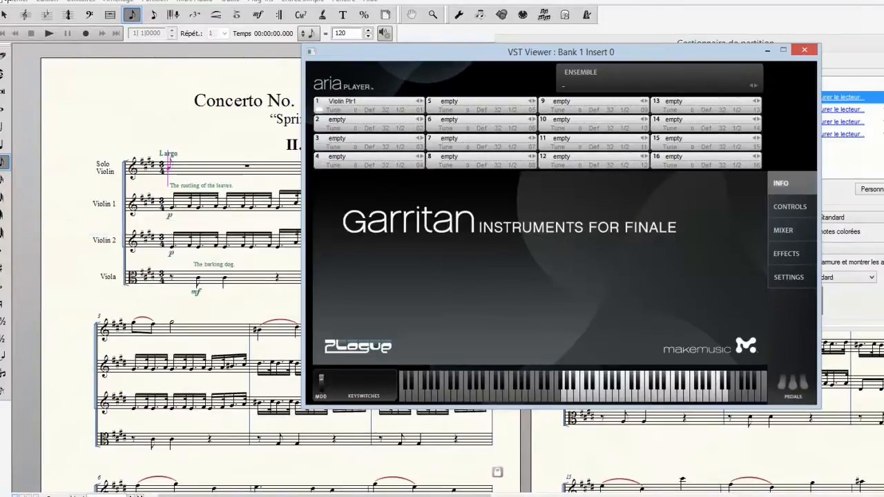
Step: Load Violin Plr2 from the Finale Default Bank's Solo Strings into ARIA Player slot 2
{"action": "left_click", "coordinate": [337, 120]}
{"action": "mouse_move", "coordinate": [385, 171]}
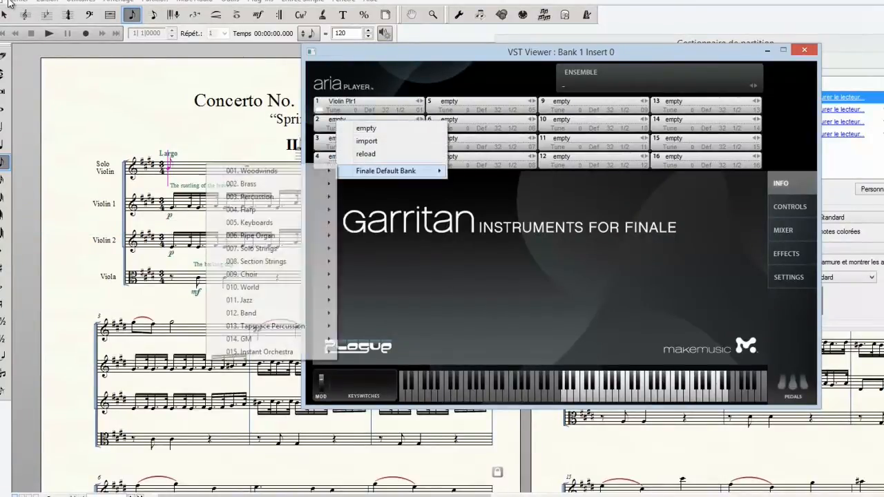
{"action": "mouse_move", "coordinate": [250, 235]}
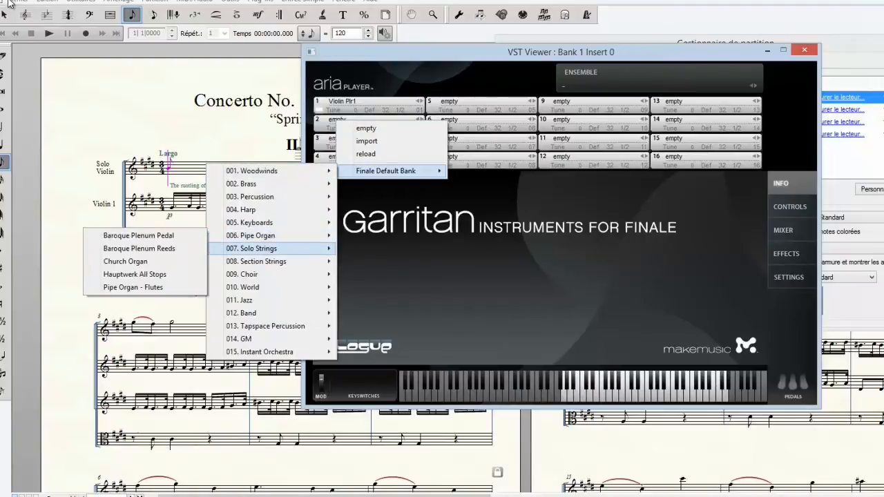
{"action": "mouse_move", "coordinate": [166, 248]}
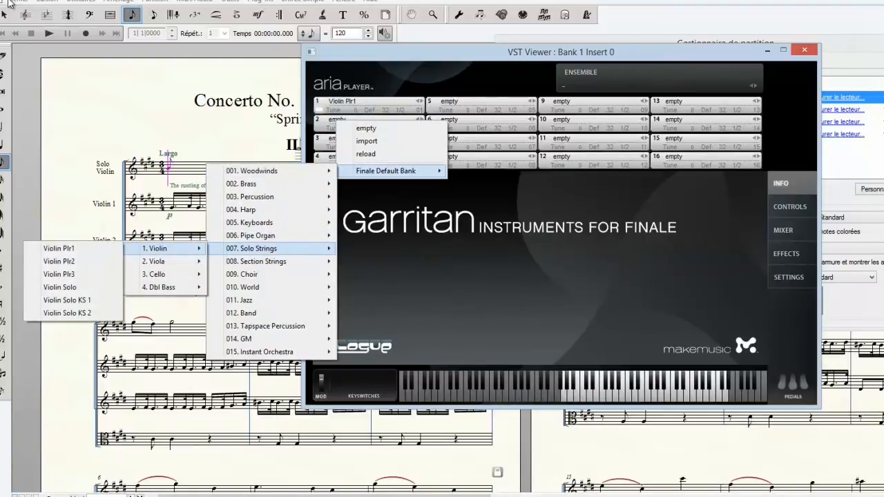
{"action": "left_click", "coordinate": [58, 261]}
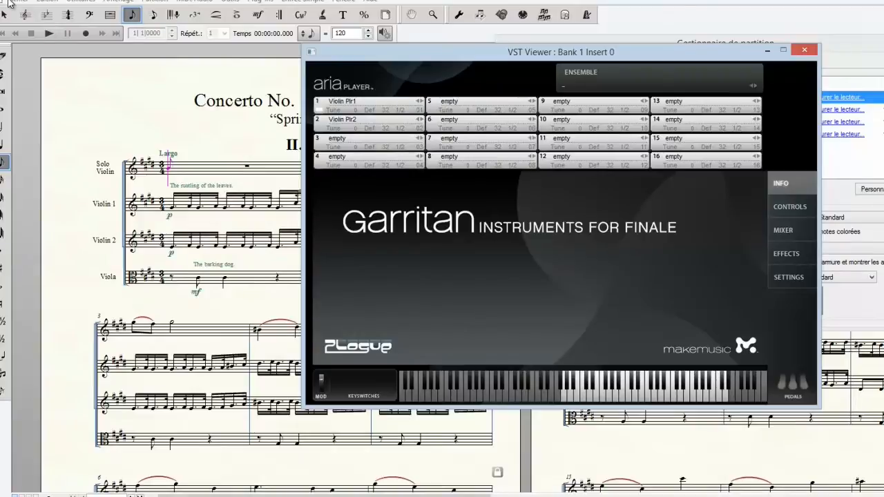
Step: Load Violin Plr3 from the Finale Default Bank's Solo Strings into ARIA Player slot 3
{"action": "left_click", "coordinate": [340, 141]}
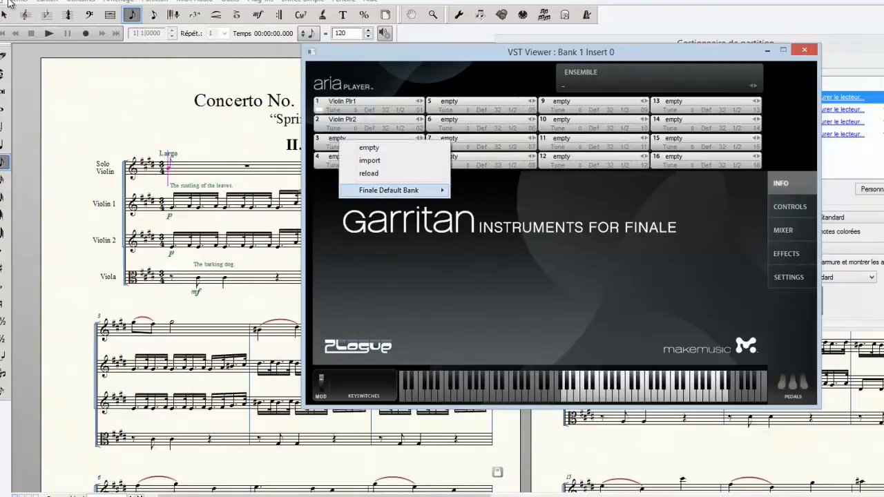
{"action": "mouse_move", "coordinate": [389, 189]}
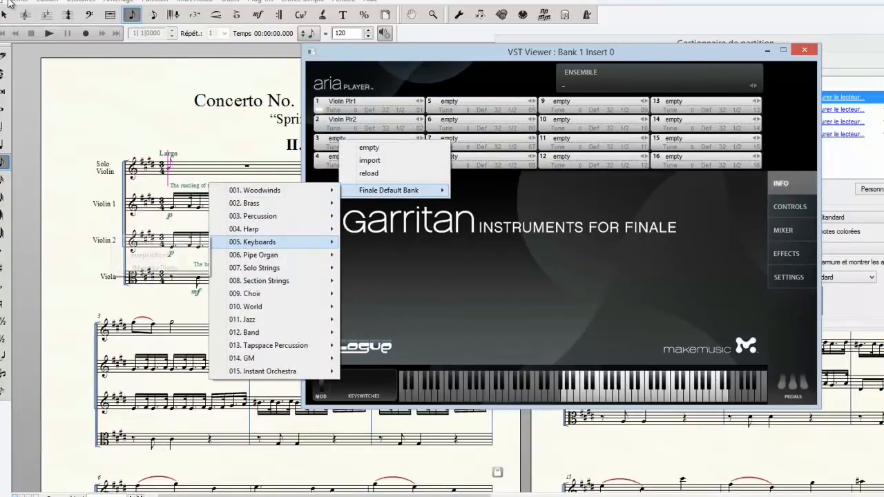
{"action": "mouse_move", "coordinate": [256, 268]}
{"action": "mouse_move", "coordinate": [159, 267]}
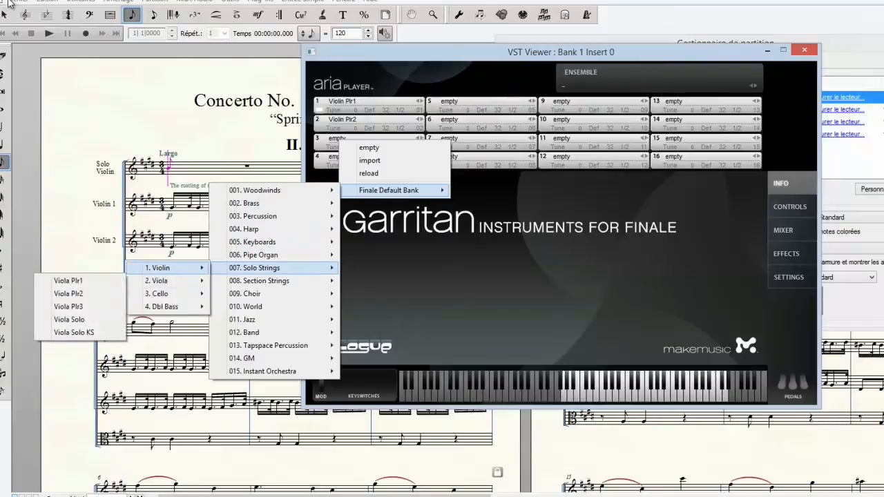
{"action": "left_click", "coordinate": [61, 293]}
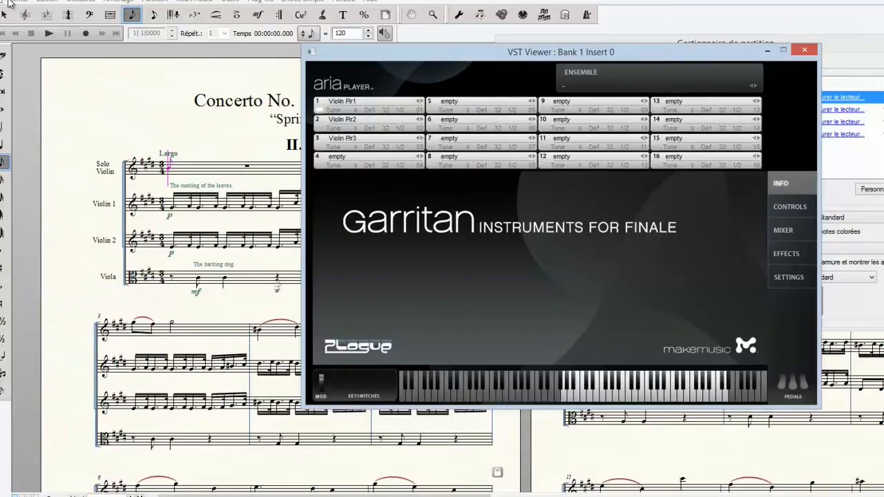
Step: Load Viola Solo from the Finale Default Bank's Solo Strings into ARIA Player slot 4
{"action": "left_click", "coordinate": [340, 157]}
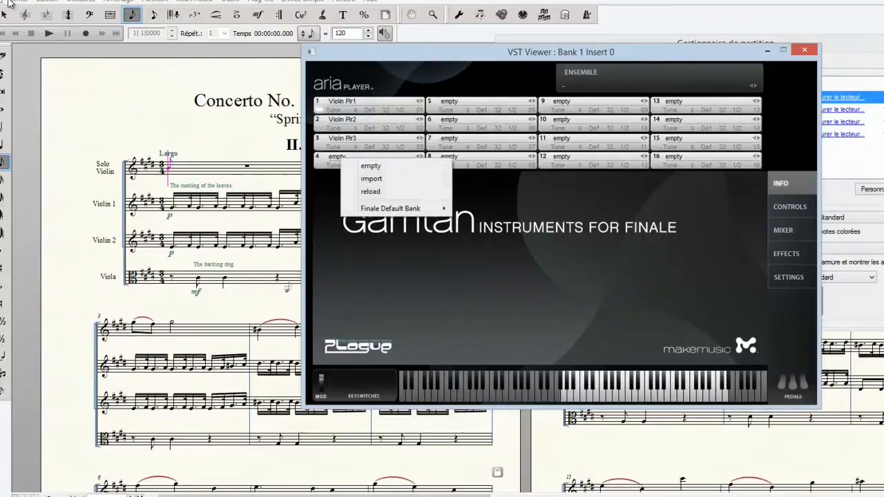
{"action": "mouse_move", "coordinate": [390, 208]}
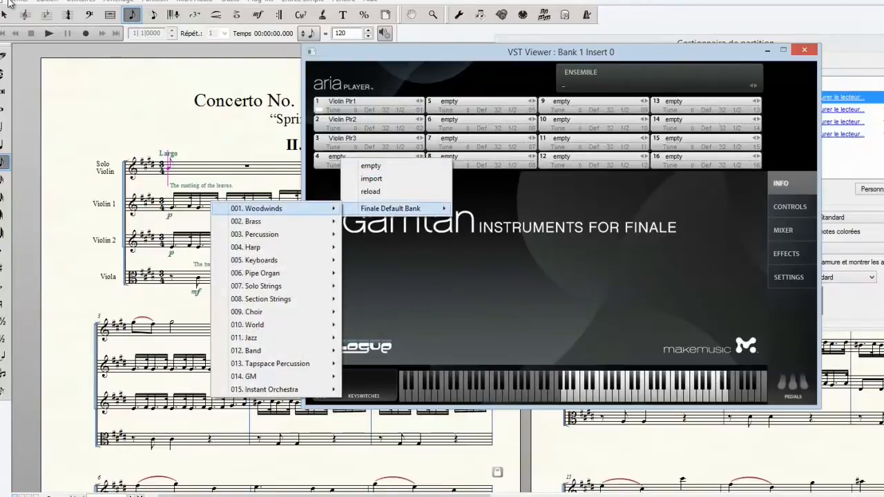
{"action": "mouse_move", "coordinate": [263, 286]}
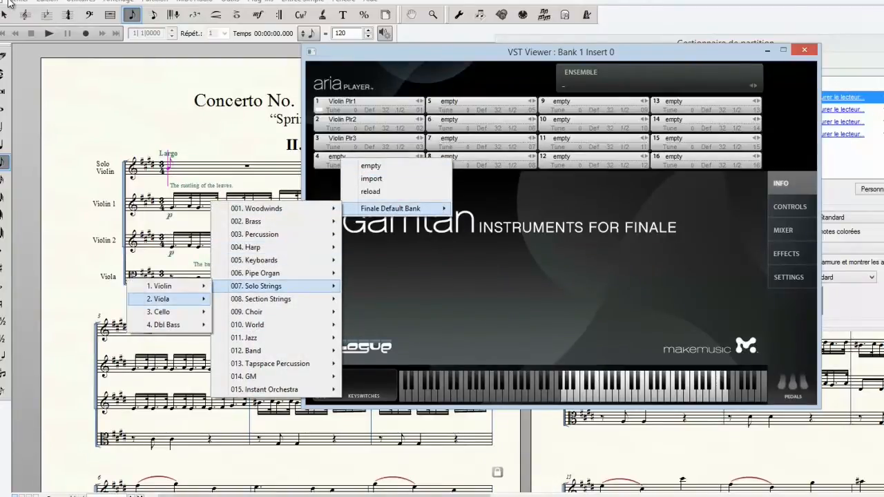
{"action": "mouse_move", "coordinate": [159, 299]}
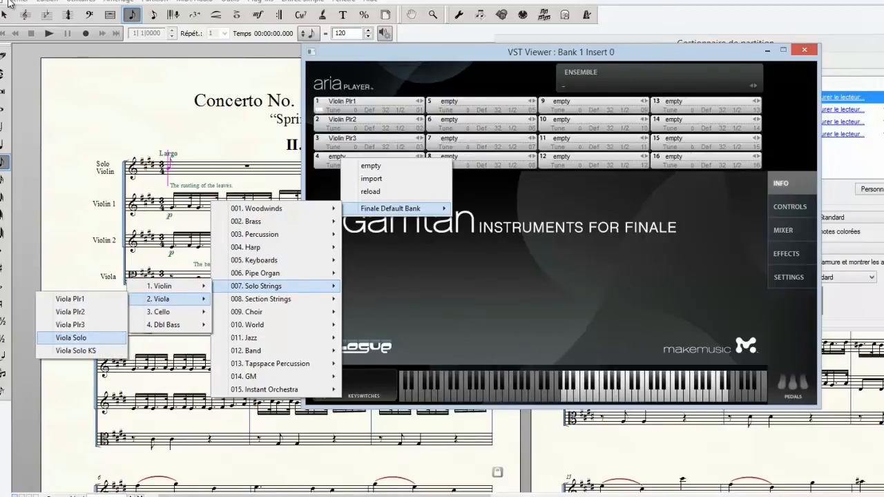
{"action": "left_click", "coordinate": [71, 337]}
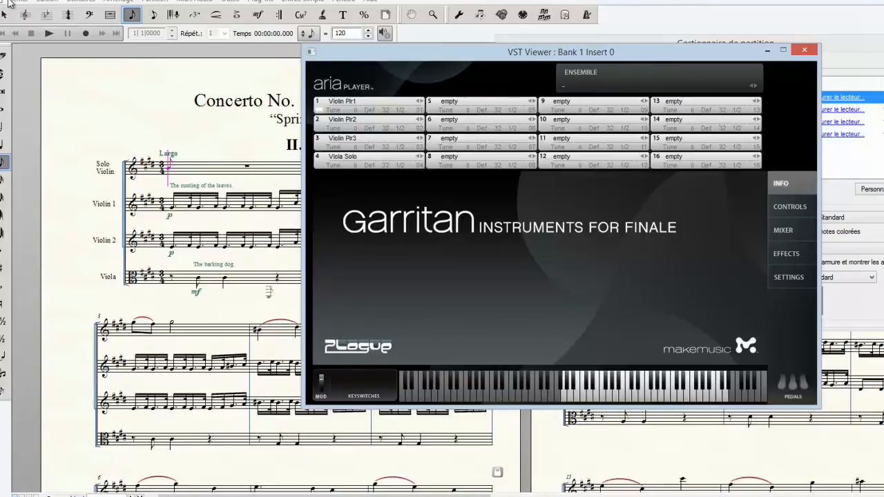
Step: Dismiss the ARIA Player viewer, move the Score Manager clear of the first page, and play back the opening measures
{"action": "mouse_move", "coordinate": [560, 52]}
{"action": "left_mouse_down"}
{"action": "mouse_move", "coordinate": [522, 71]}
{"action": "mouse_move", "coordinate": [385, 69]}
{"action": "left_mouse_up"}
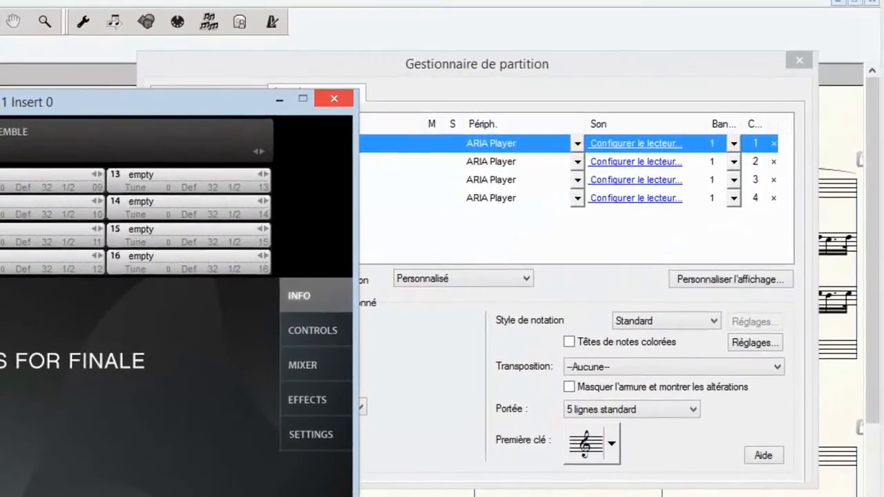
{"action": "left_click", "coordinate": [334, 99]}
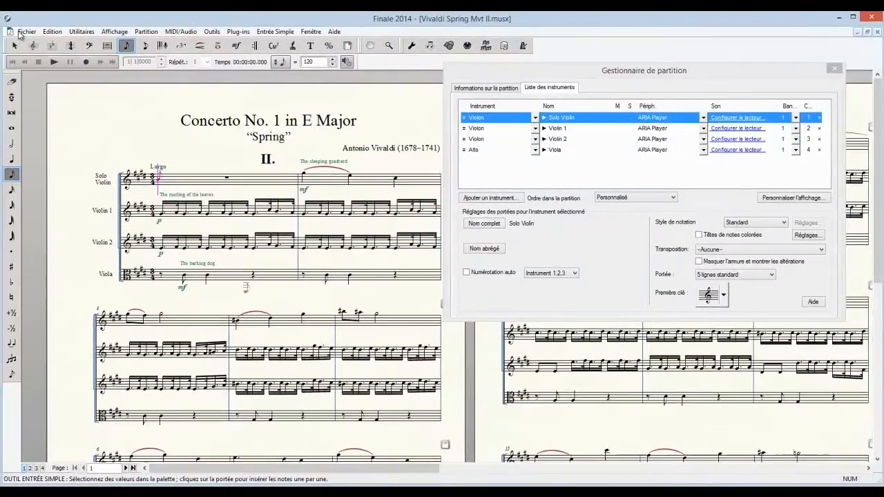
{"action": "left_click_drag", "start_coordinate": [602, 69], "coordinate": [658, 53]}
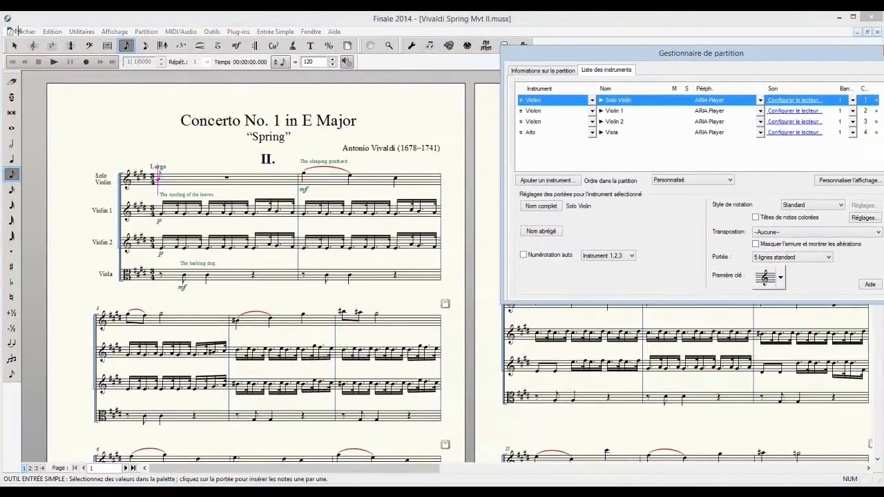
{"action": "key", "text": "space"}
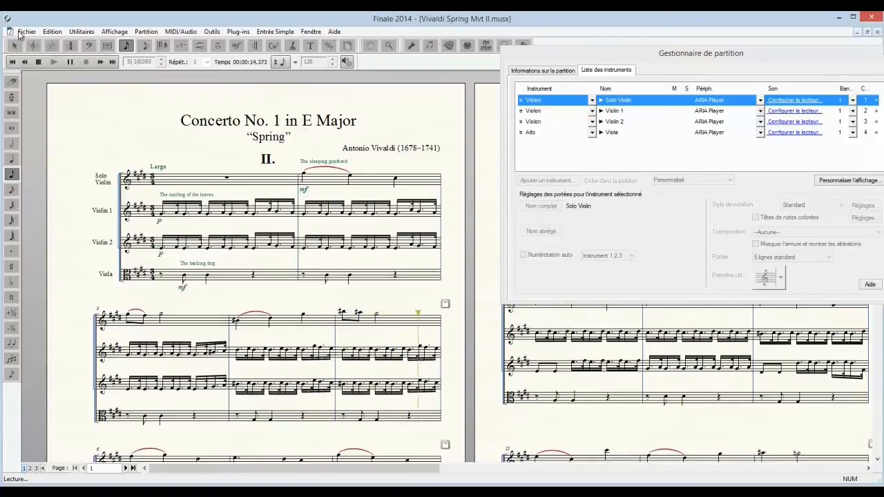
{"action": "key", "text": "space"}
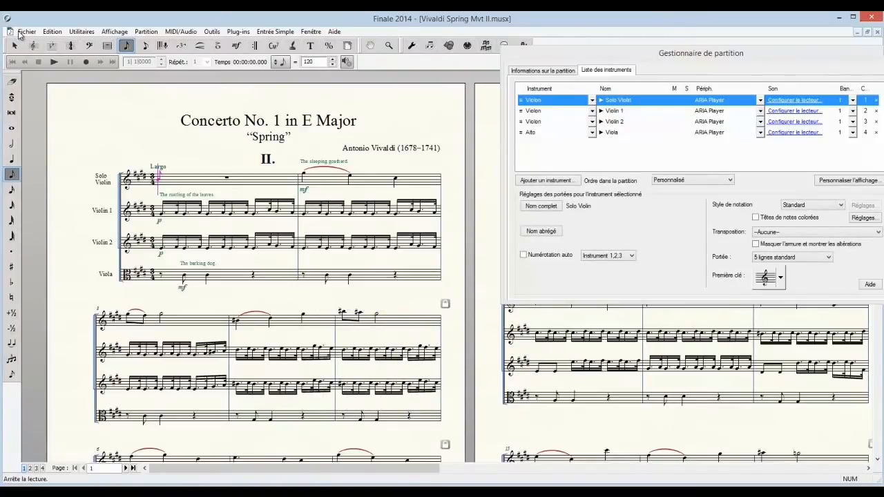
Step: Examine the playback settings and the Human Playback preferences, including the instrument techniques, without changing anything
{"action": "left_click", "coordinate": [347, 62]}
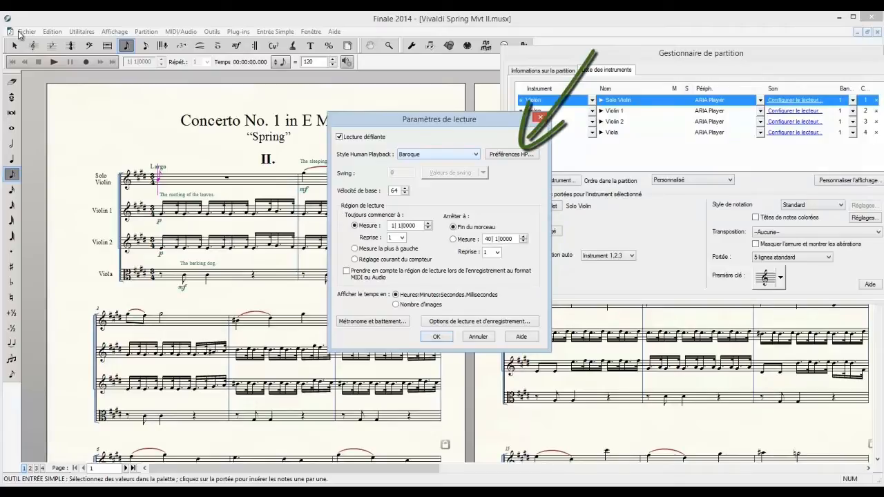
{"action": "left_click", "coordinate": [512, 154]}
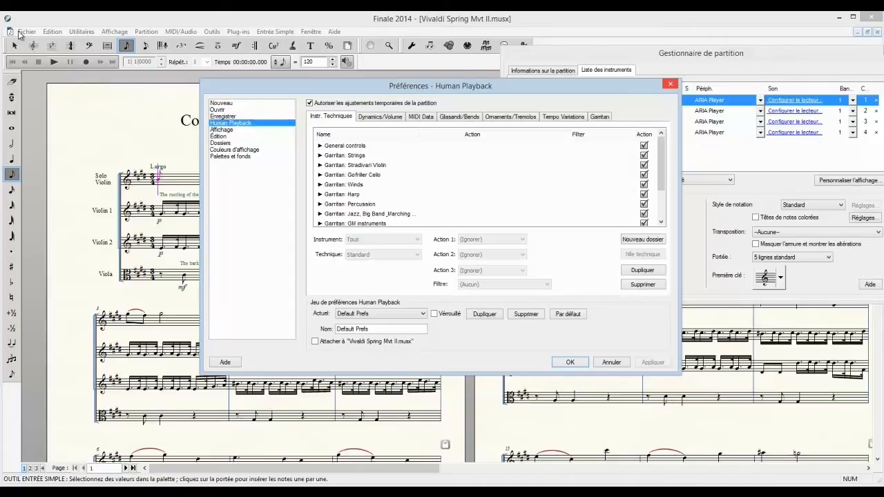
{"action": "key", "text": "Escape"}
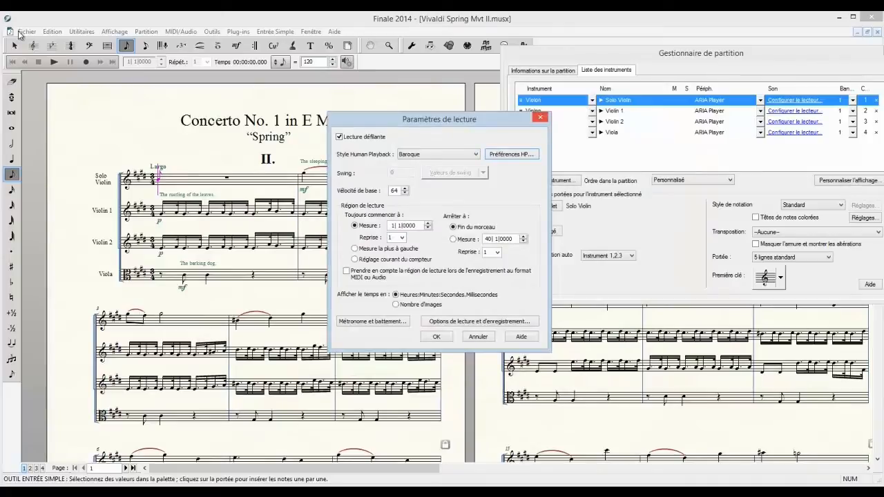
{"action": "key", "text": "Escape"}
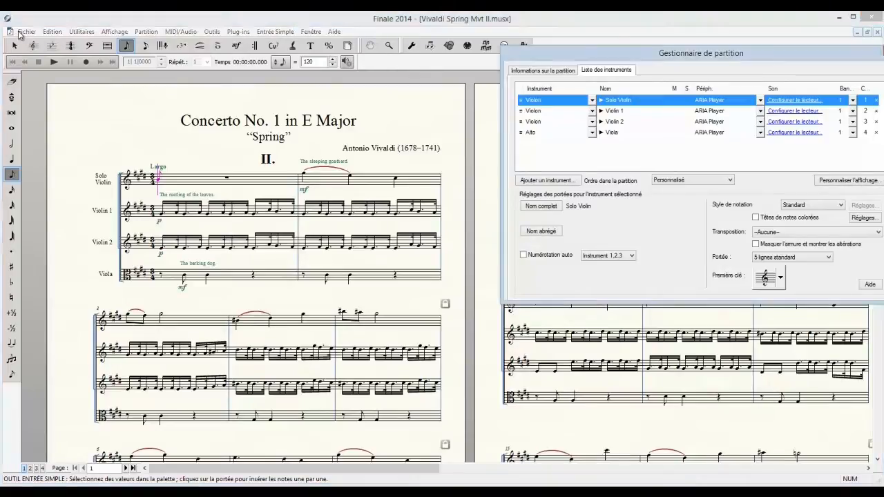
Step: Examine the playback settings of the "The rustling of the leaves." expression and leave its definition unchanged
{"action": "key", "text": "ctrl+k"}
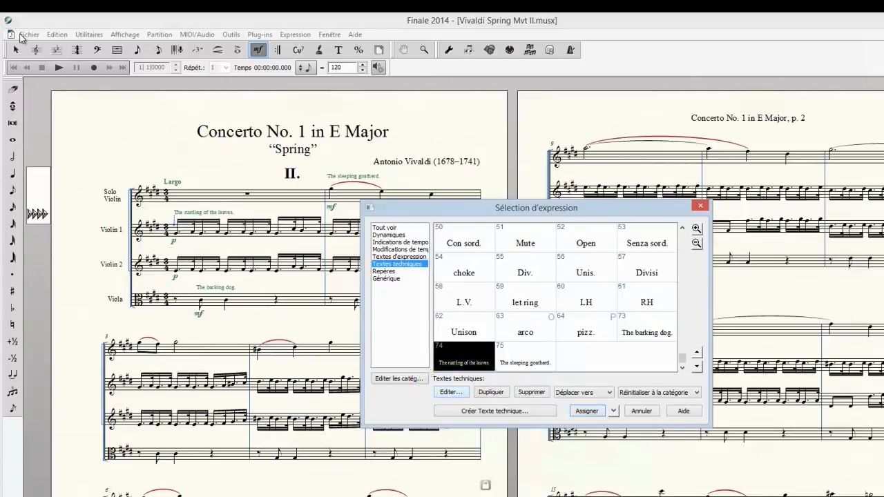
{"action": "key", "text": "Return"}
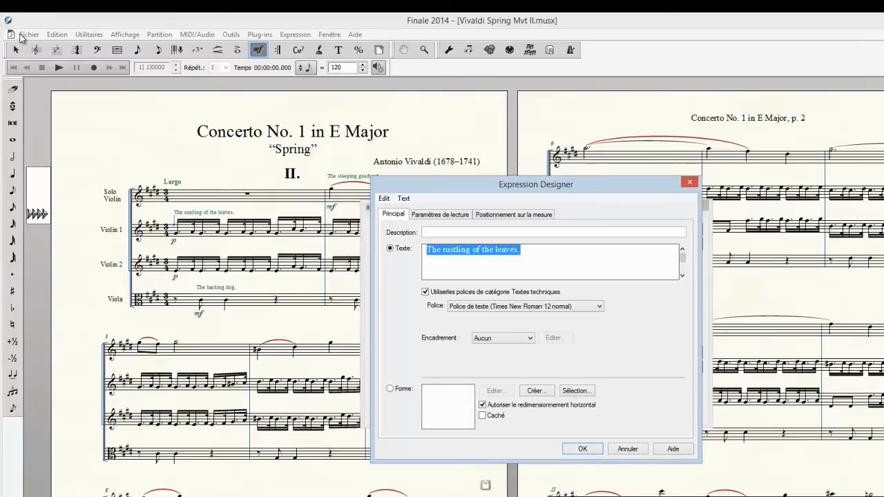
{"action": "key", "text": "End"}
{"action": "type", "text": "."}
{"action": "key", "text": "ctrl+a"}
{"action": "key", "text": "ctrl+Tab"}
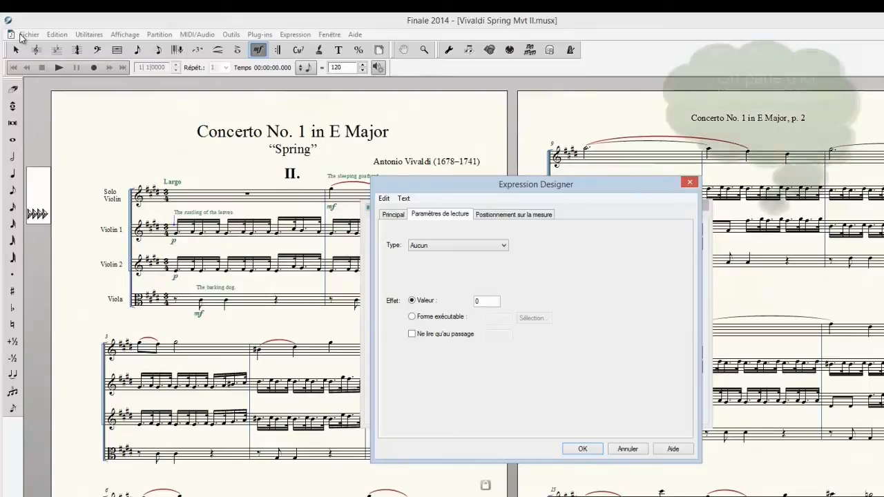
{"action": "key", "text": "Return"}
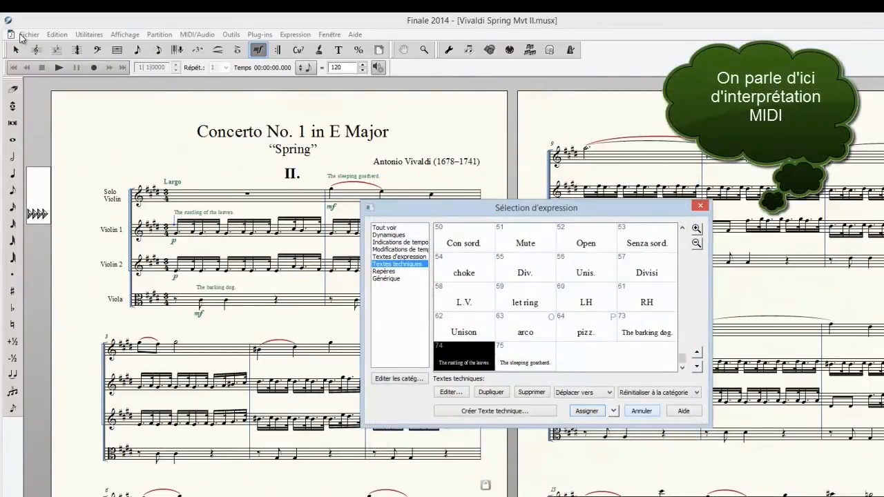
Step: Examine the playback type and value of the mf dynamic, including the available effect types, and cancel out
{"action": "key", "text": "Return"}
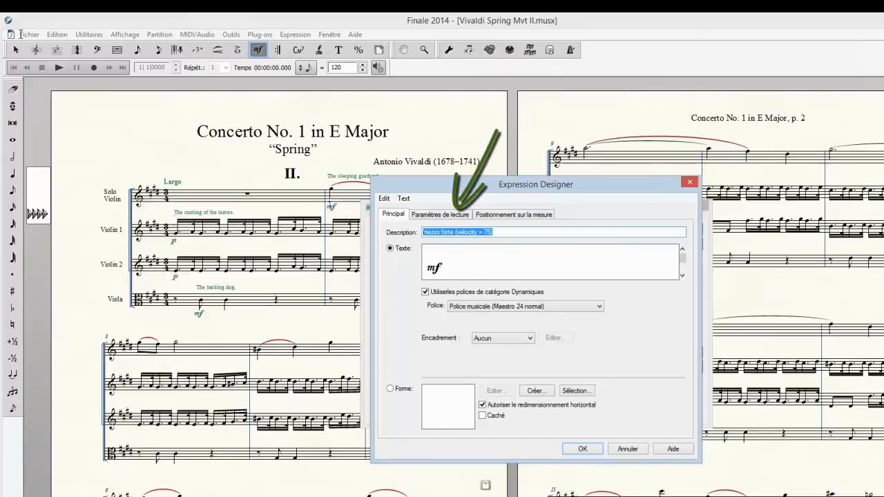
{"action": "left_click", "coordinate": [440, 215]}
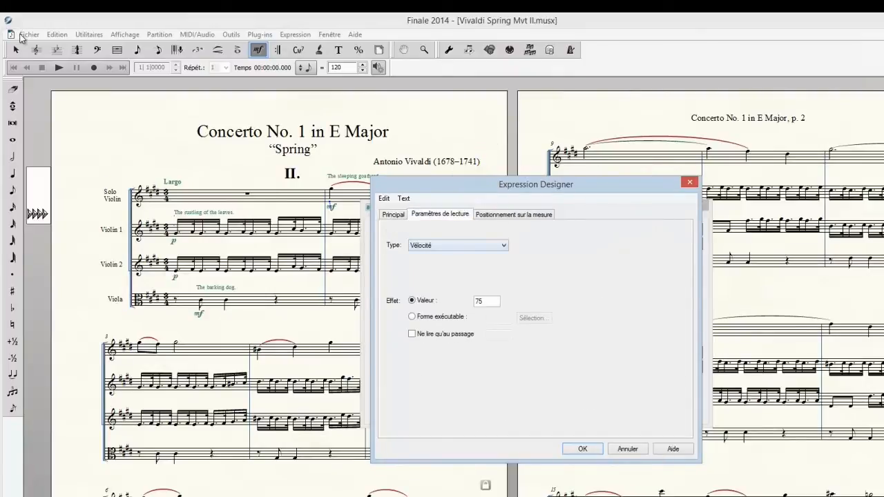
{"action": "left_click", "coordinate": [458, 245]}
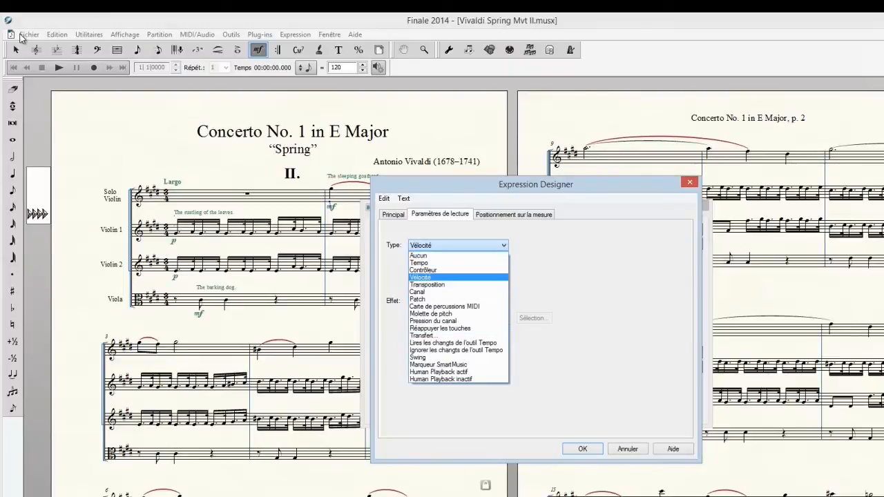
{"action": "left_click", "coordinate": [420, 277]}
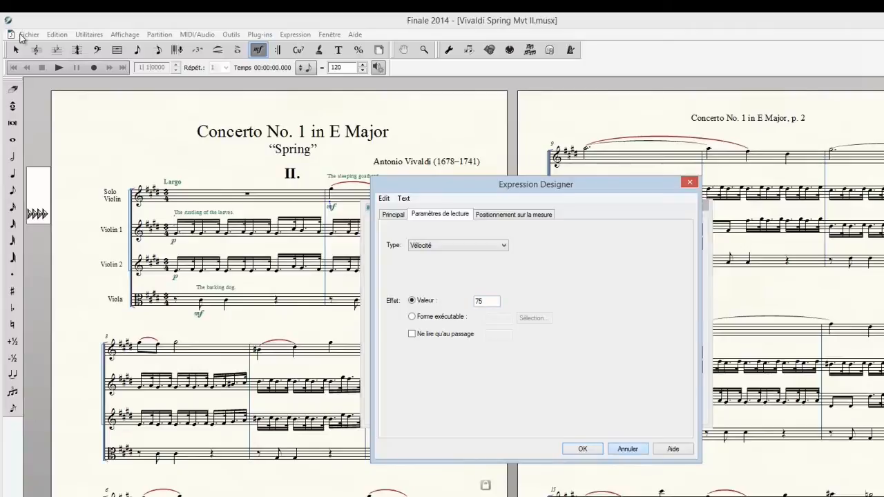
{"action": "key", "text": "Return"}
{"action": "key", "text": "Return"}
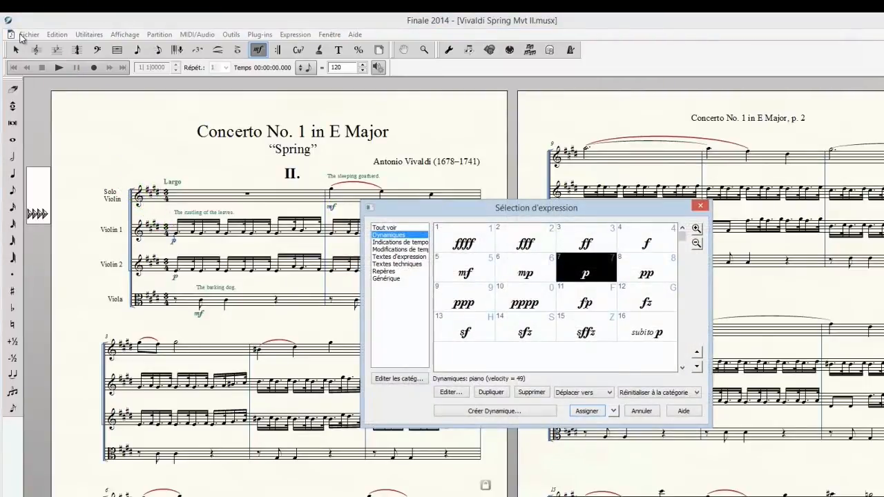
Step: Examine the playback type and value of the p dynamic under Violin 1 and cancel out of its definition
{"action": "key", "text": "alt+e"}
{"action": "key", "text": "ctrl+Tab"}
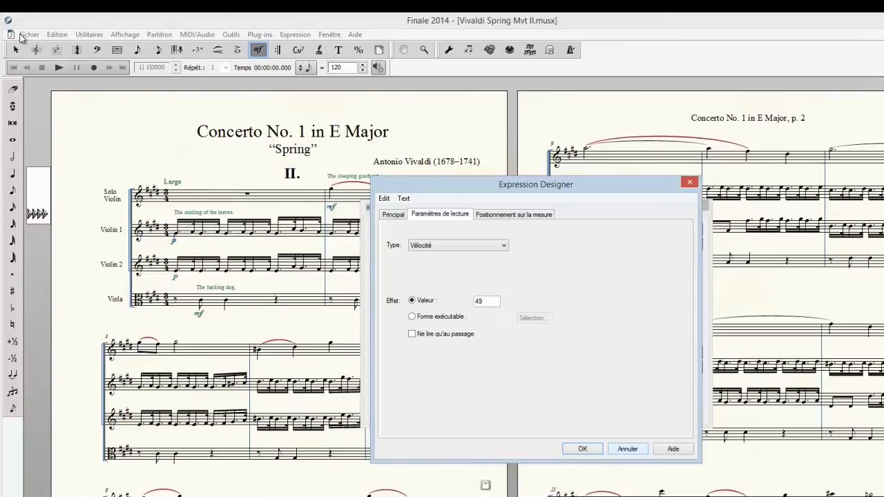
{"action": "key", "text": "Escape"}
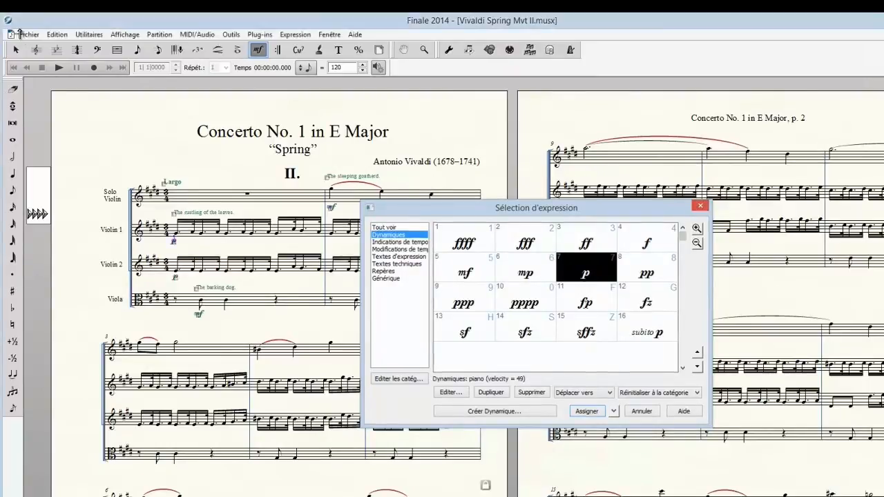
{"action": "key", "text": "Escape"}
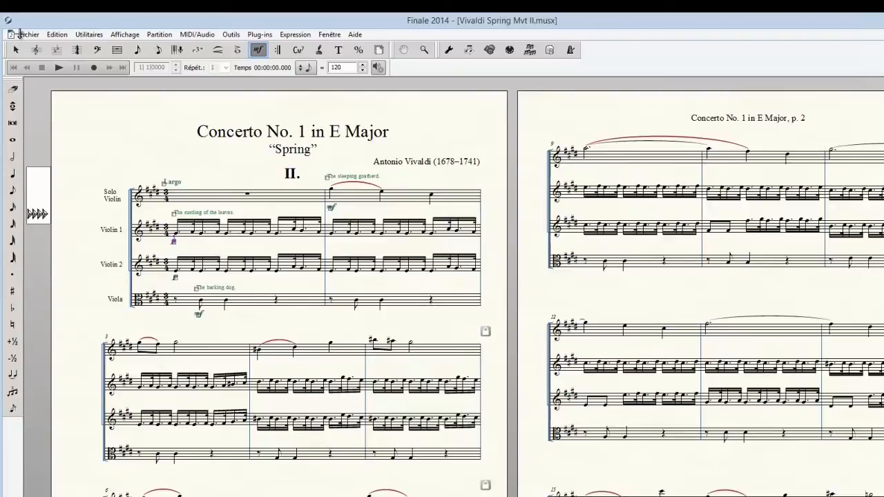
Step: Add the mordent, articulation 17, to the half note in measure 3 of the Solo Violin staff
{"action": "left_click", "coordinate": [217, 50]}
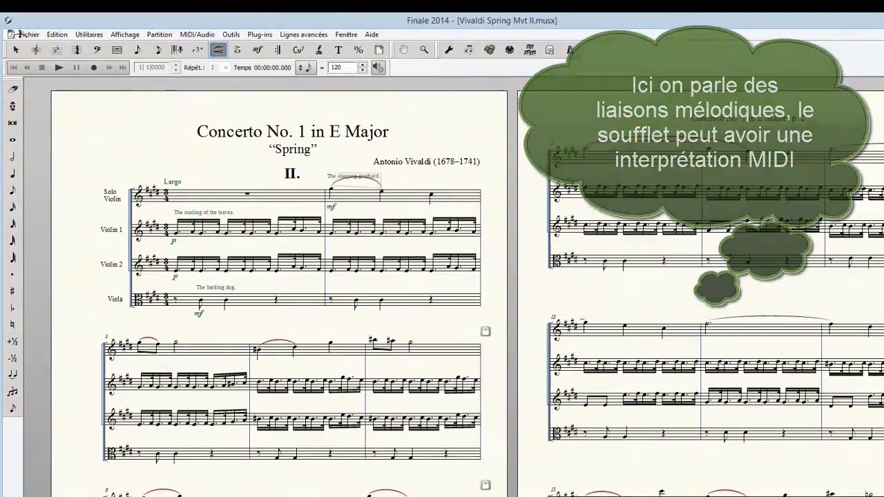
{"action": "key", "text": "shift+F3"}
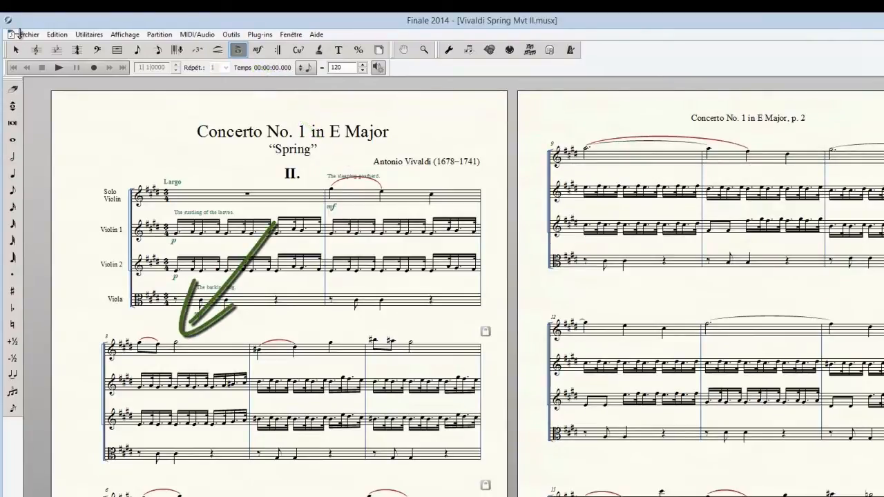
{"action": "left_click", "coordinate": [176, 342]}
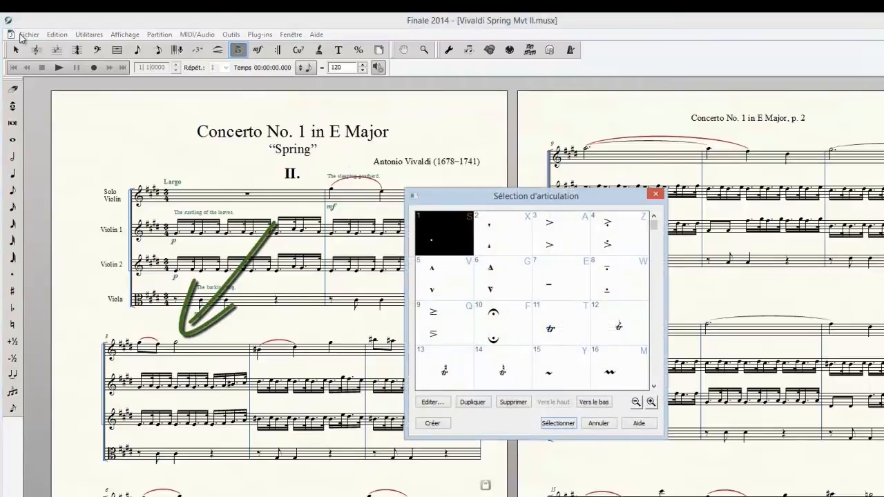
{"action": "left_click_drag", "start_coordinate": [654, 225], "coordinate": [654, 236]}
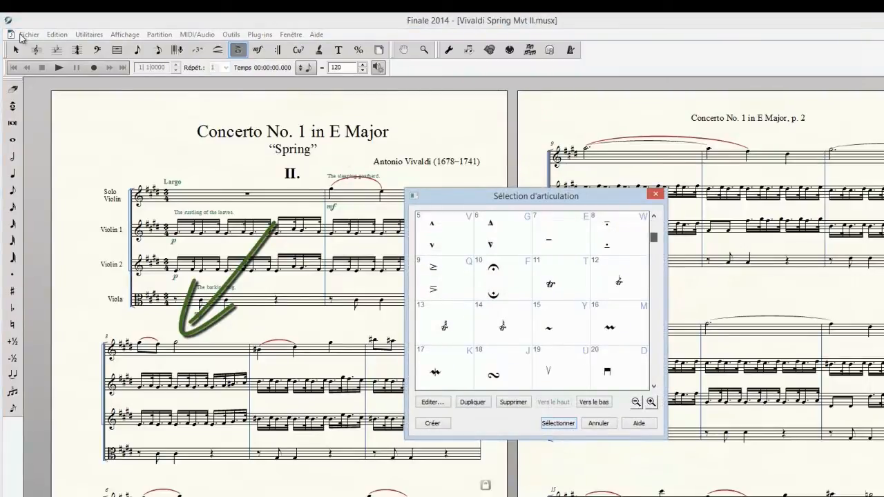
{"action": "left_click", "coordinate": [444, 369]}
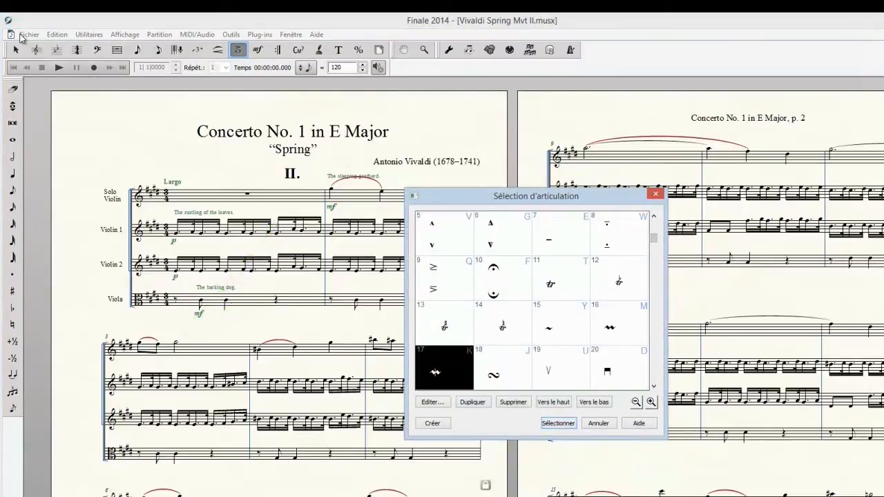
{"action": "left_click", "coordinate": [558, 423]}
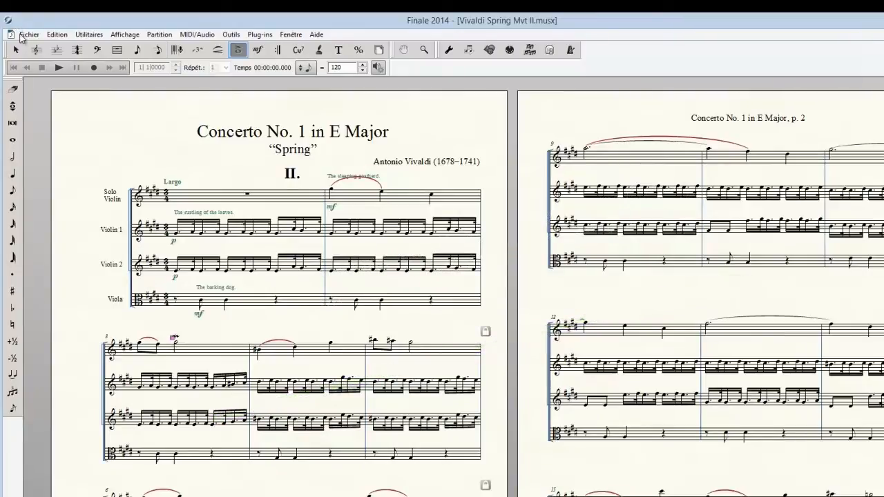
Step: Switch the score to Studio View to show the mixer controls beside each staff
{"action": "key", "text": "alt+a"}
{"action": "key", "text": "Down"}
{"action": "key", "text": "Down"}
{"action": "key", "text": "Down"}
{"action": "key", "text": "Return"}
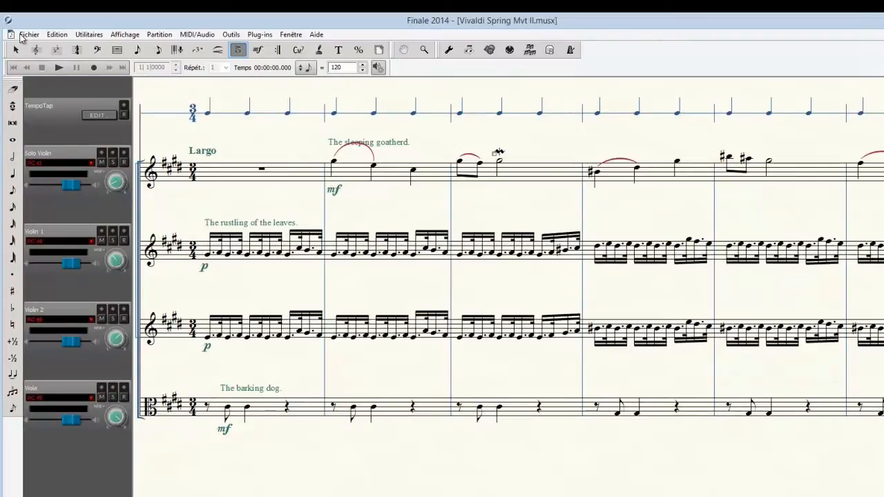
Step: Solo the Solo Violin staff and play back the opening through measure 3 to hear the ornament
{"action": "left_click", "coordinate": [113, 162]}
{"action": "key", "text": "space"}
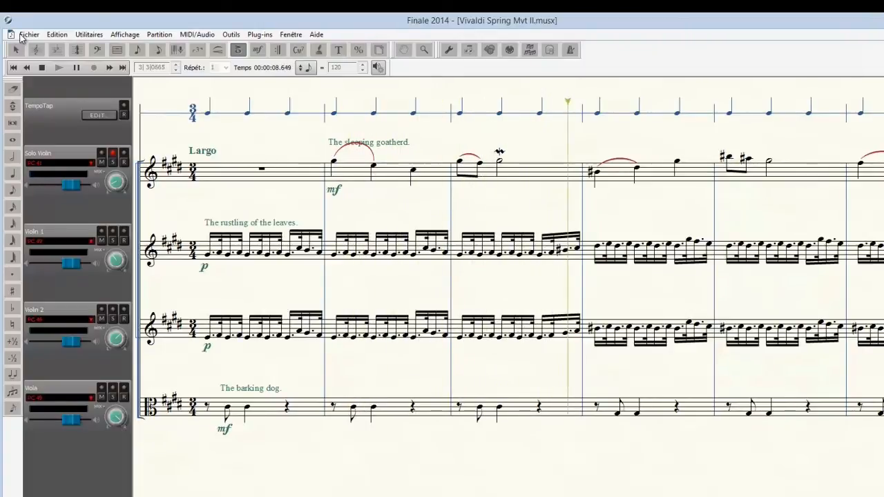
{"action": "key", "text": "space"}
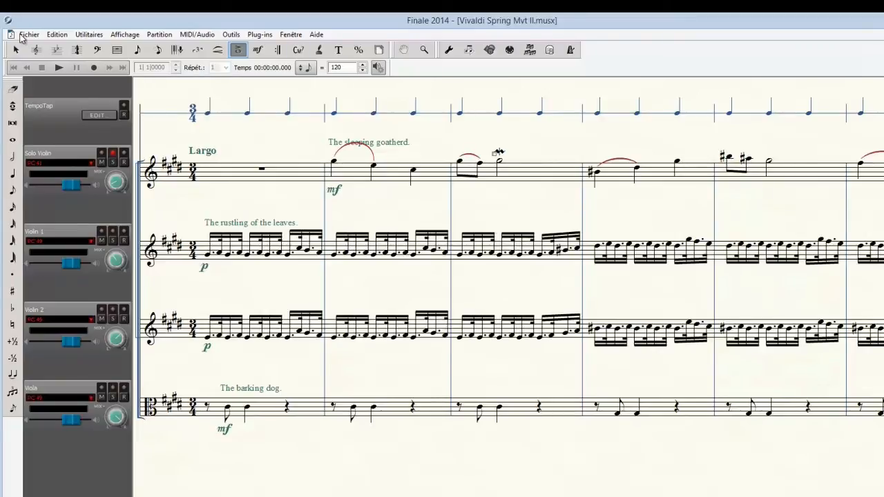
Step: Load the Harpsichord from the Keyboards bank into ARIA Player channel 1 for the Solo Violin and close the Score Manager
{"action": "left_click", "coordinate": [291, 34]}
{"action": "left_click", "coordinate": [207, 46]}
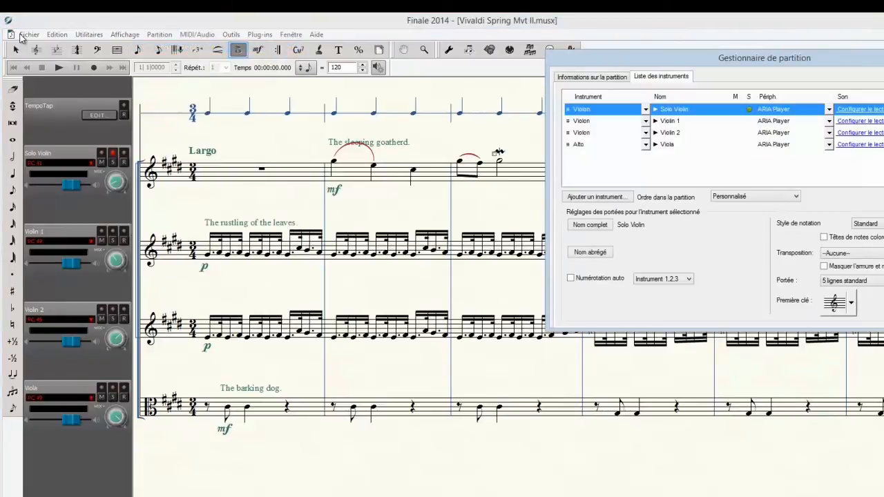
{"action": "left_click", "coordinate": [863, 109]}
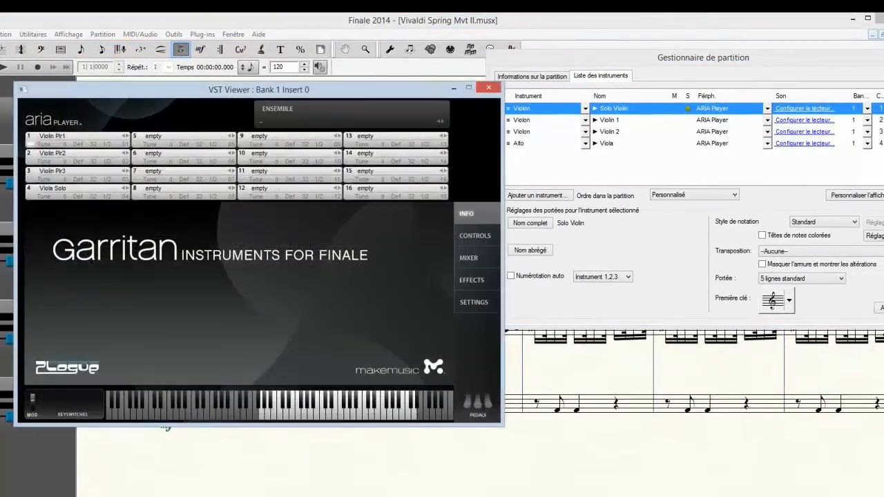
{"action": "left_click", "coordinate": [58, 136]}
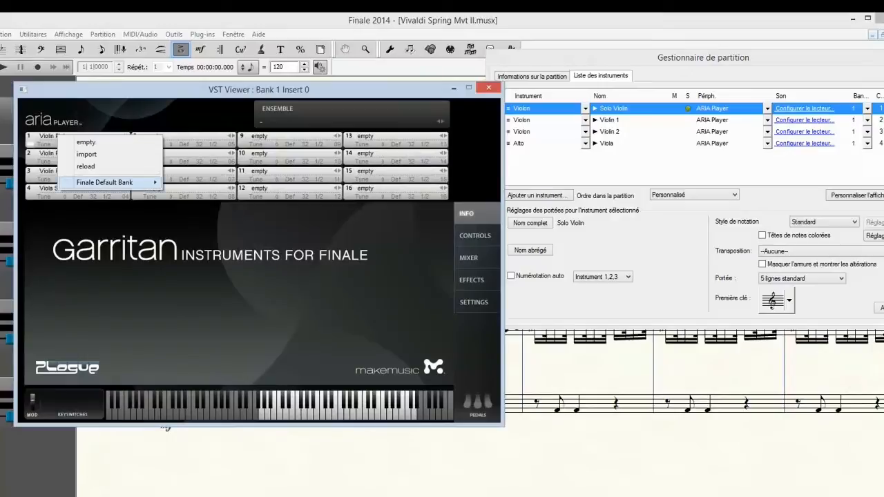
{"action": "mouse_move", "coordinate": [105, 182]}
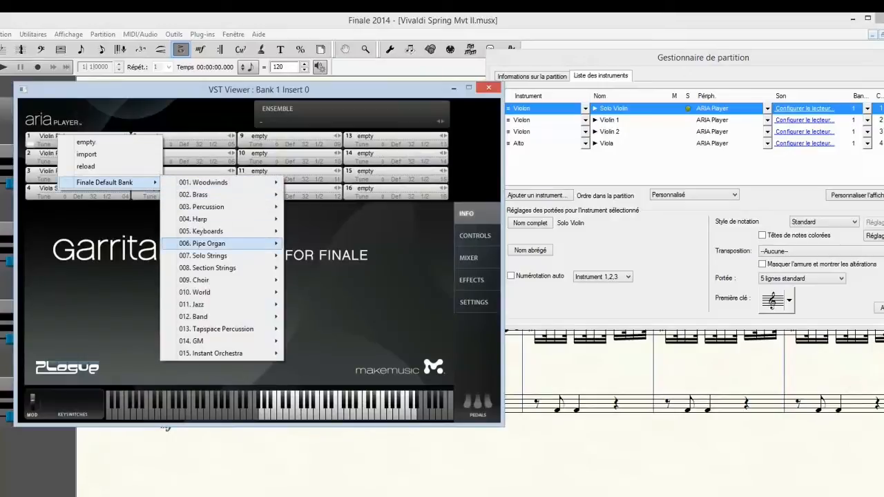
{"action": "mouse_move", "coordinate": [207, 231]}
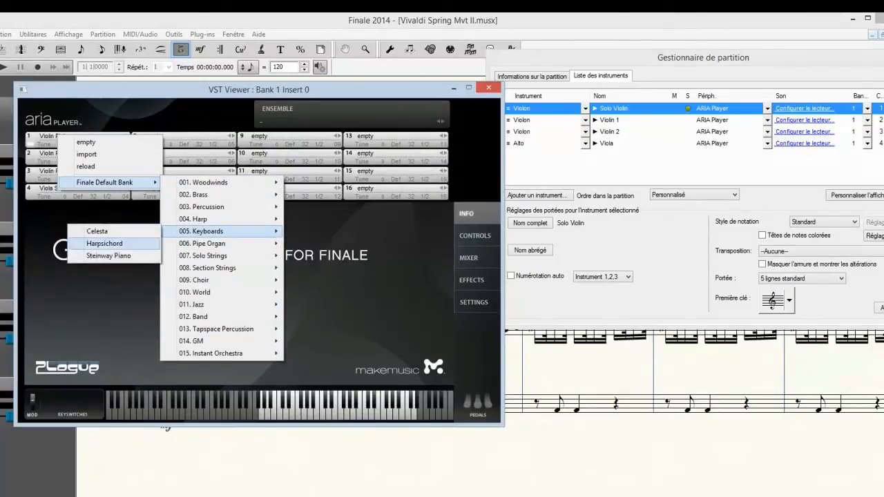
{"action": "left_click", "coordinate": [104, 243]}
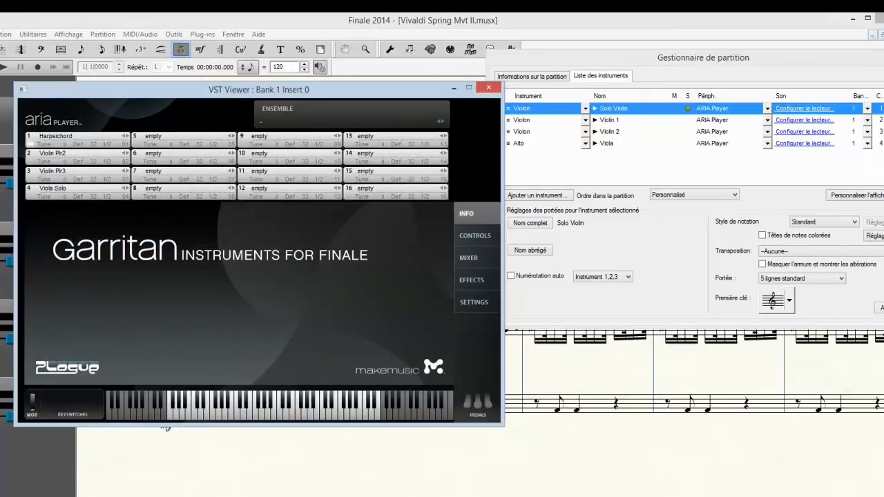
{"action": "left_click", "coordinate": [488, 88]}
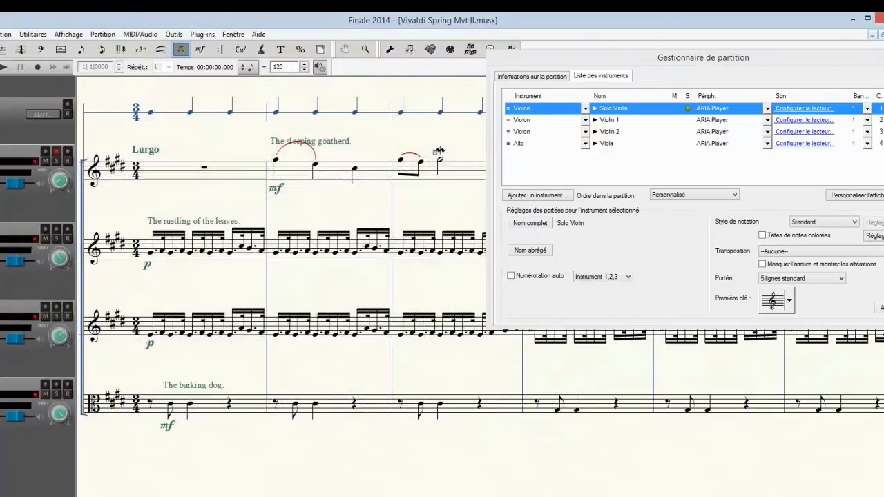
{"action": "key", "text": "Escape"}
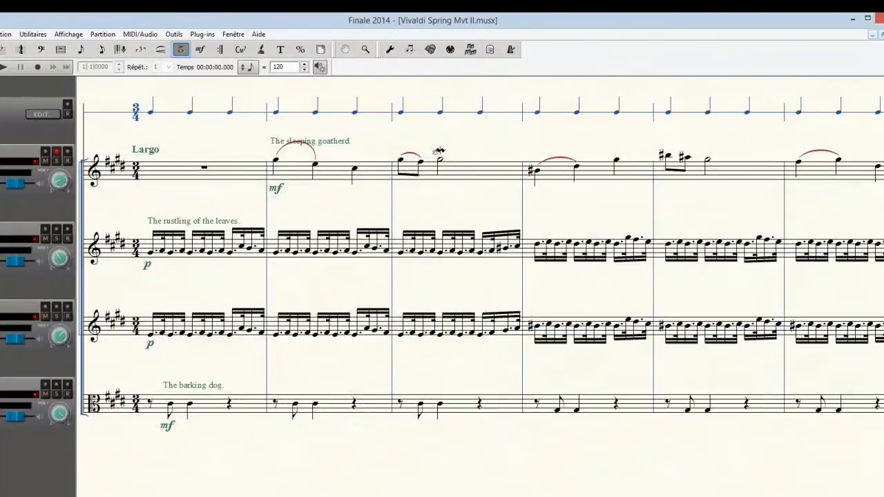
Step: Set playback to always start from the current counter setting
{"action": "left_click", "coordinate": [320, 67]}
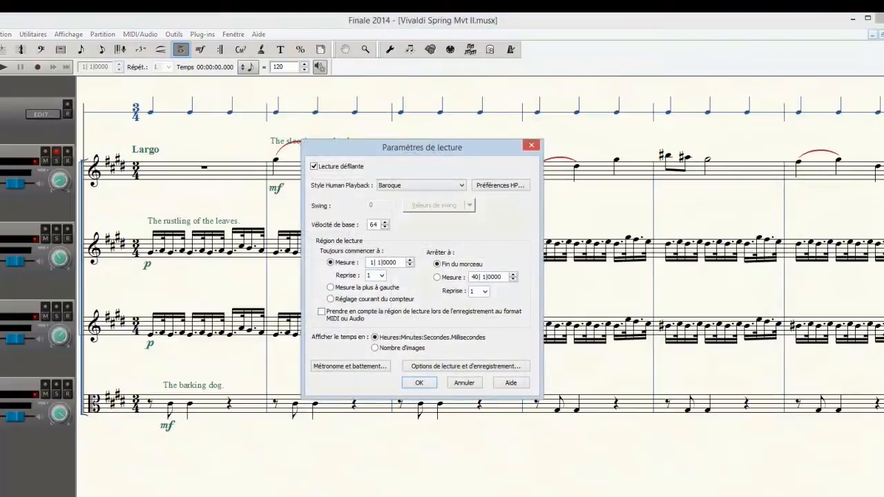
{"action": "left_click", "coordinate": [331, 299]}
{"action": "key", "text": "Return"}
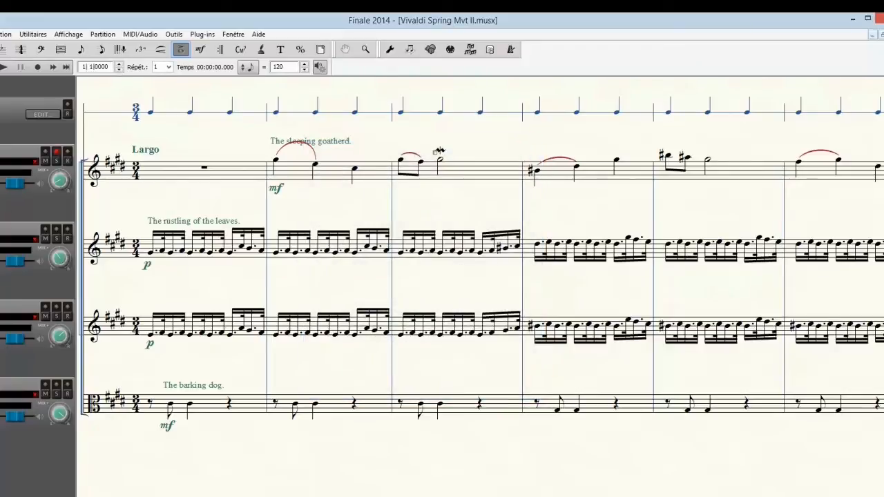
Step: Play the score from measure 1 through measure 3 to hear the mordent on the harpsichord sound, and stop playback
{"action": "left_click", "coordinate": [119, 64]}
{"action": "left_click", "coordinate": [3, 66]}
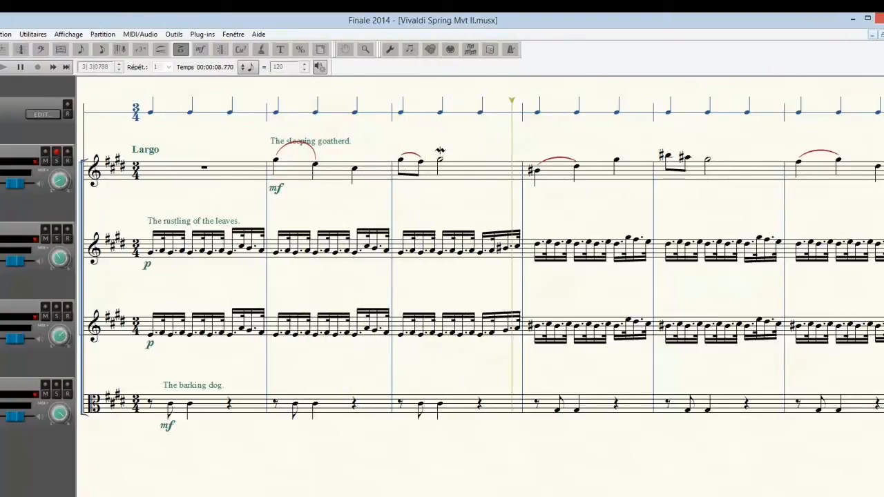
{"action": "left_click", "coordinate": [439, 150]}
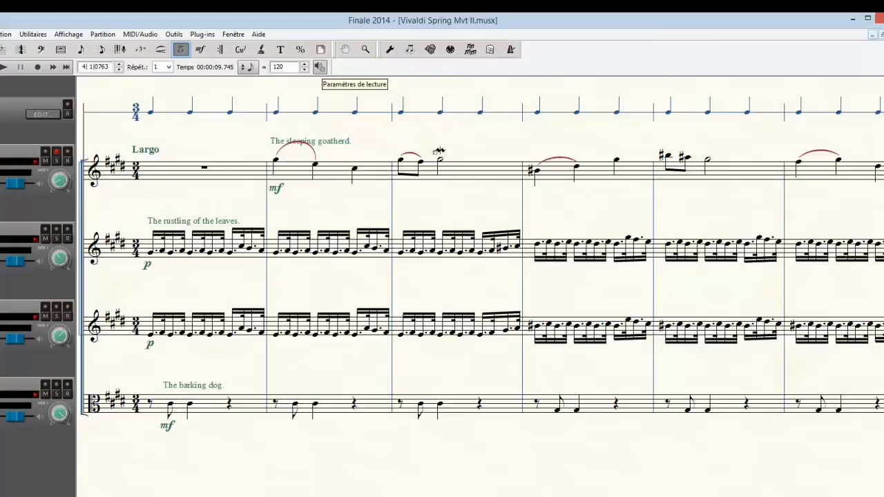
Step: Examine the instrument techniques in the Human Playback preferences and close the playback settings
{"action": "left_click", "coordinate": [319, 66]}
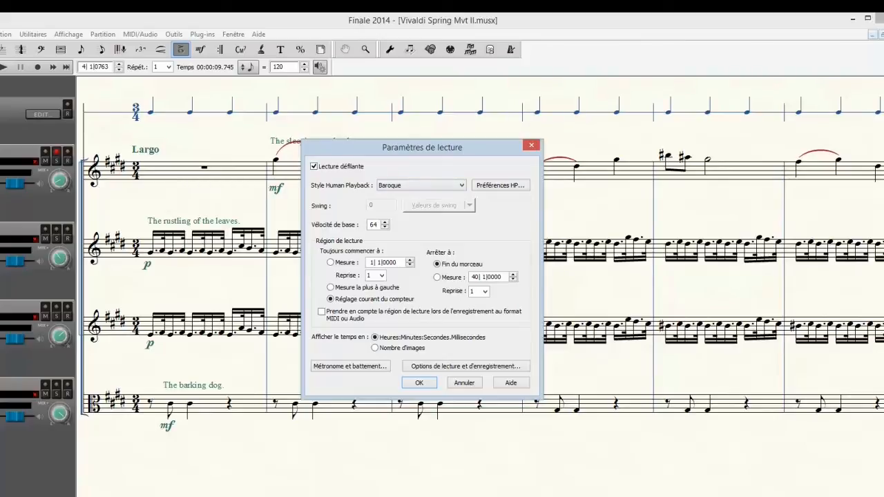
{"action": "left_click_drag", "start_coordinate": [422, 148], "coordinate": [398, 219]}
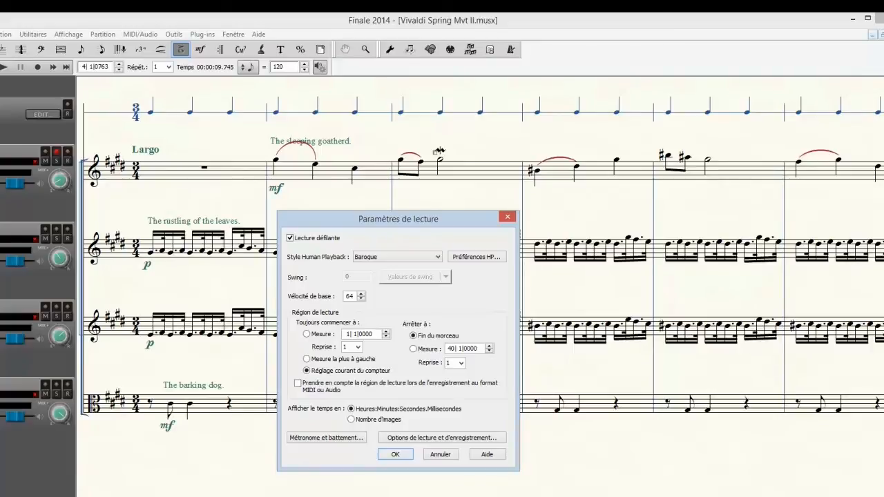
{"action": "left_click", "coordinate": [477, 256]}
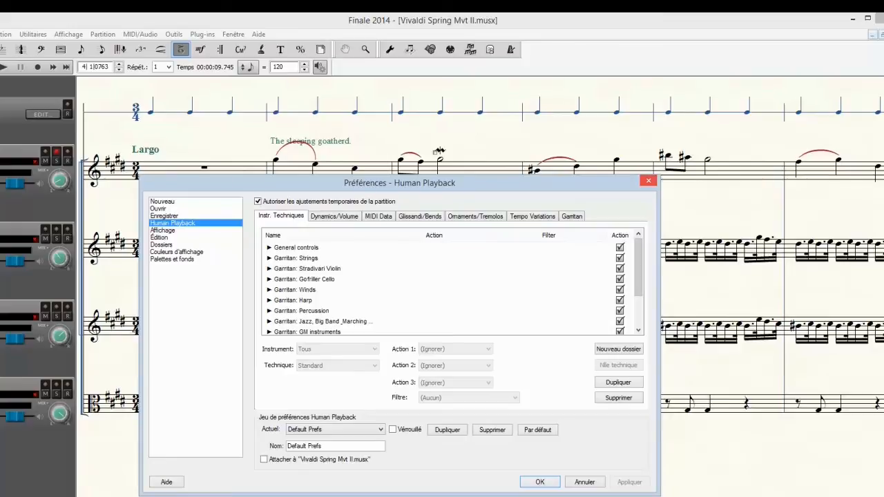
{"action": "left_click", "coordinate": [540, 482]}
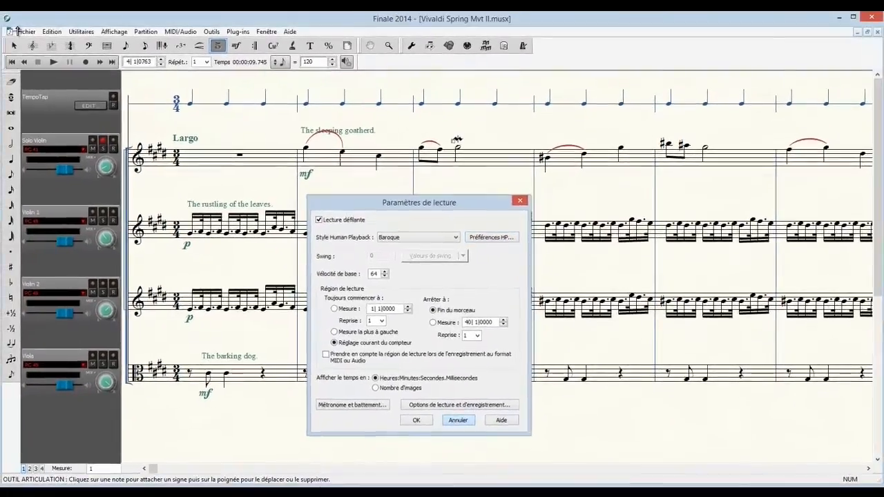
{"action": "key", "text": "Return"}
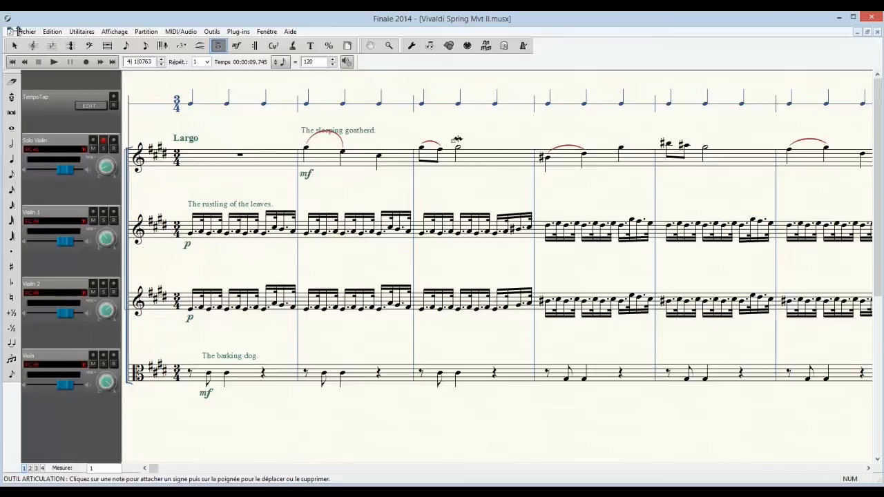
Step: Switch the score from Studio View to Page View
{"action": "key", "text": "alt+a"}
{"action": "key", "text": "Down"}
{"action": "key", "text": "Down"}
{"action": "key", "text": "Down"}
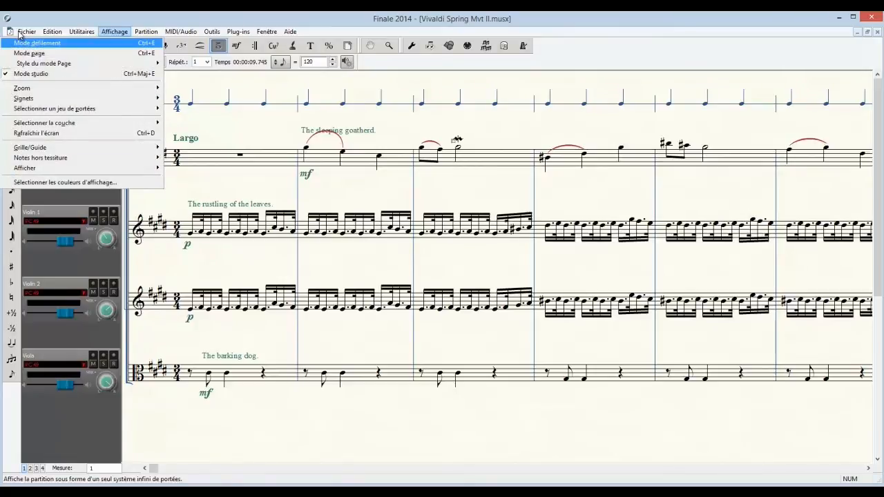
{"action": "key", "text": "Up"}
{"action": "key", "text": "Return"}
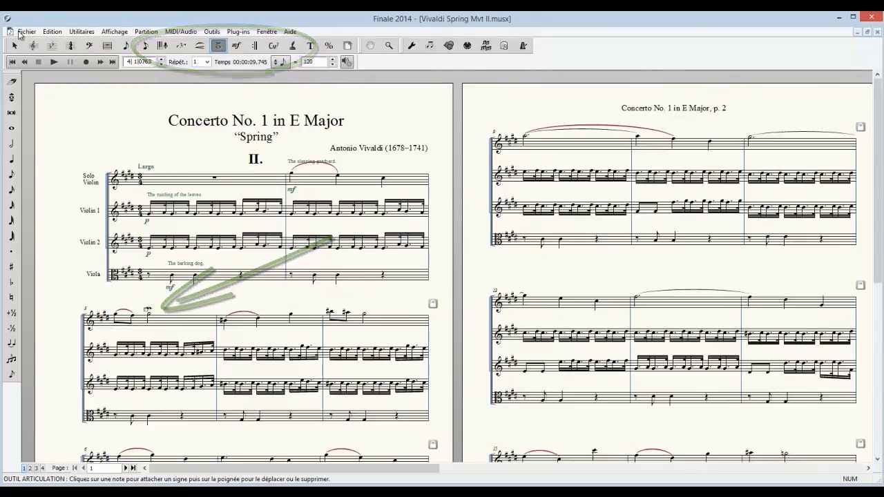
Step: Set the Human Playback style to None in the playback settings and move the dialog aside
{"action": "key", "text": "ctrl+k"}
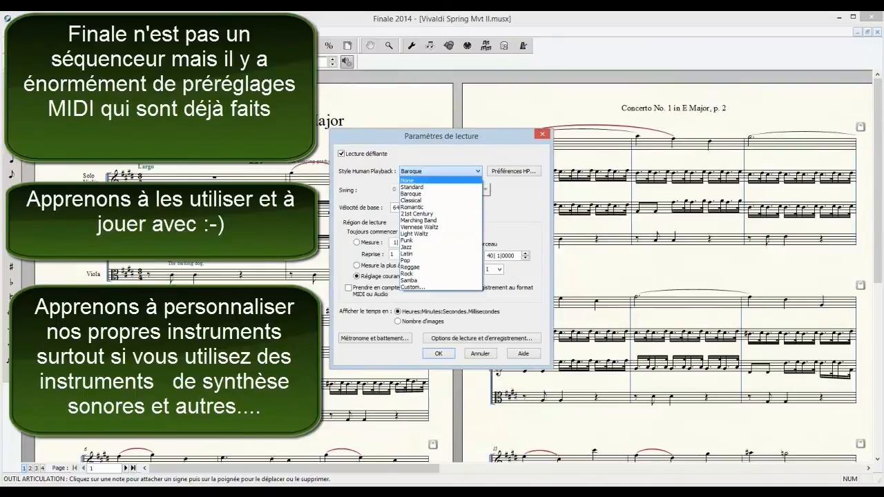
{"action": "key", "text": "Return"}
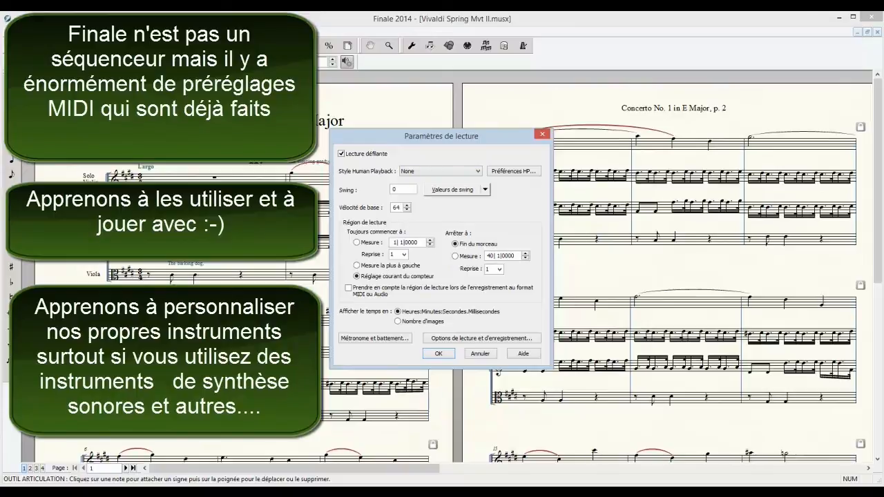
{"action": "left_click_drag", "start_coordinate": [441, 136], "coordinate": [599, 106]}
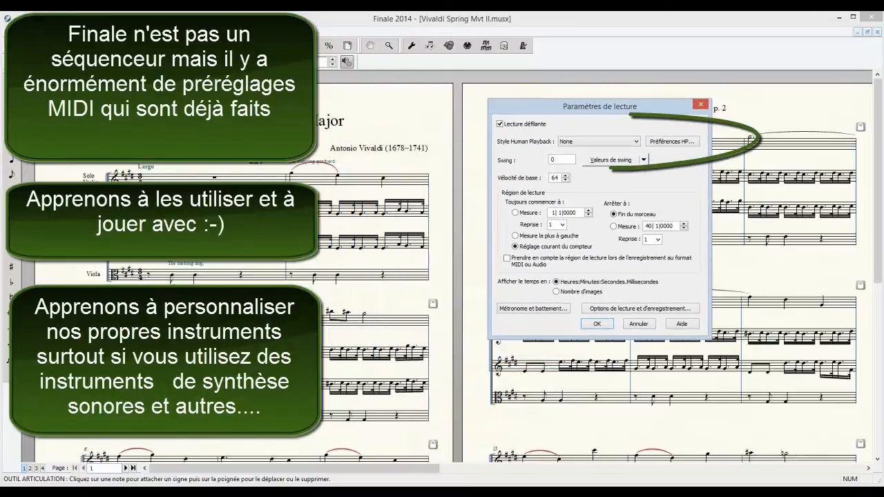